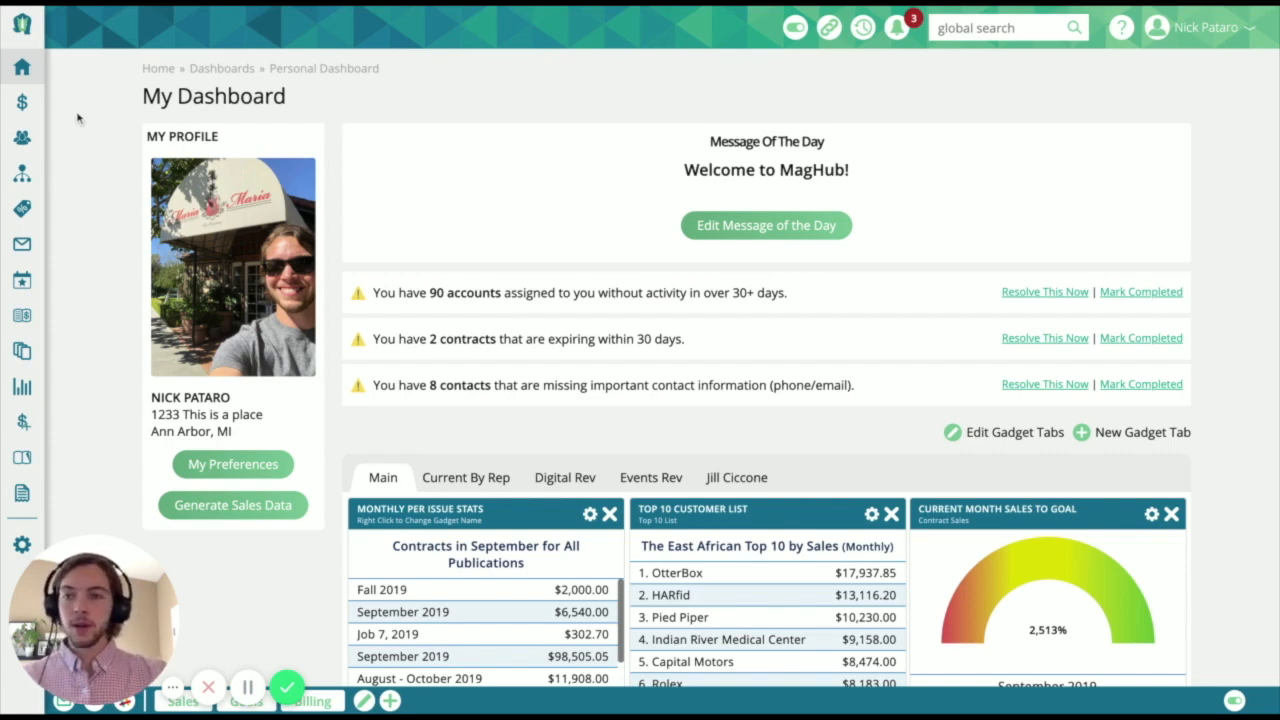
- Open the contact search page and expand its advanced search filters
mouse_move(33, 91)
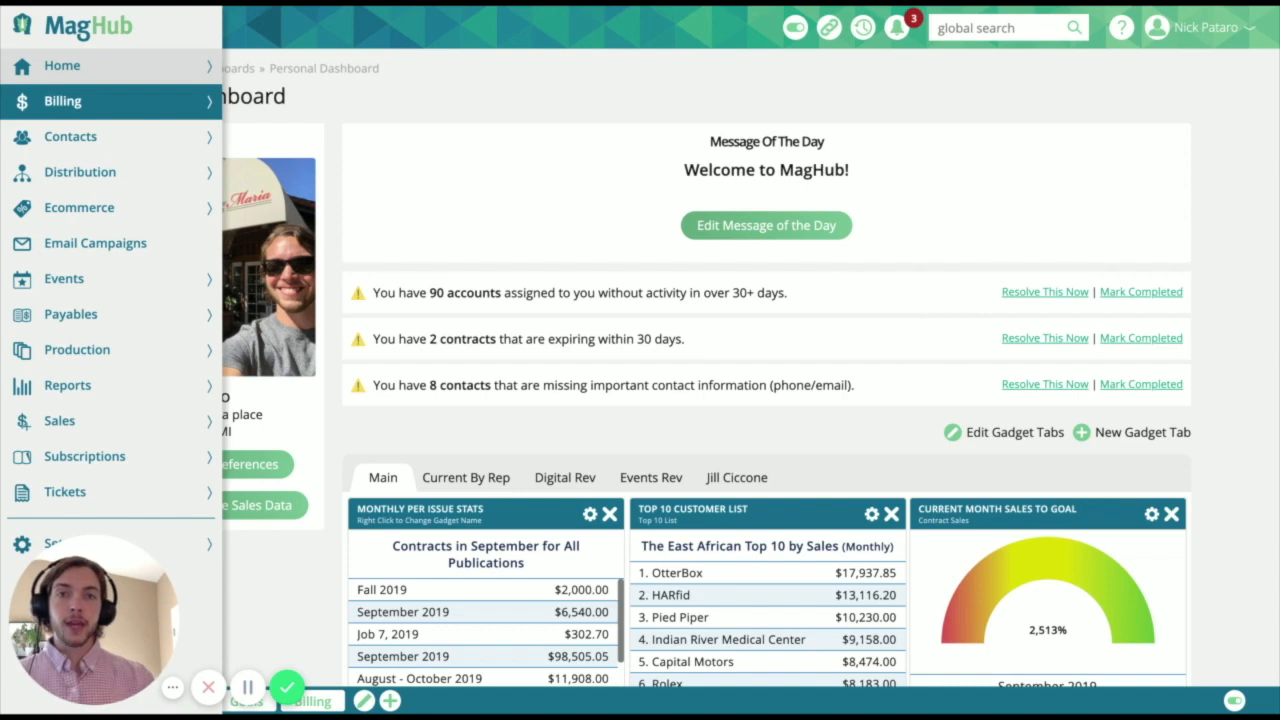
left_click(60, 136)
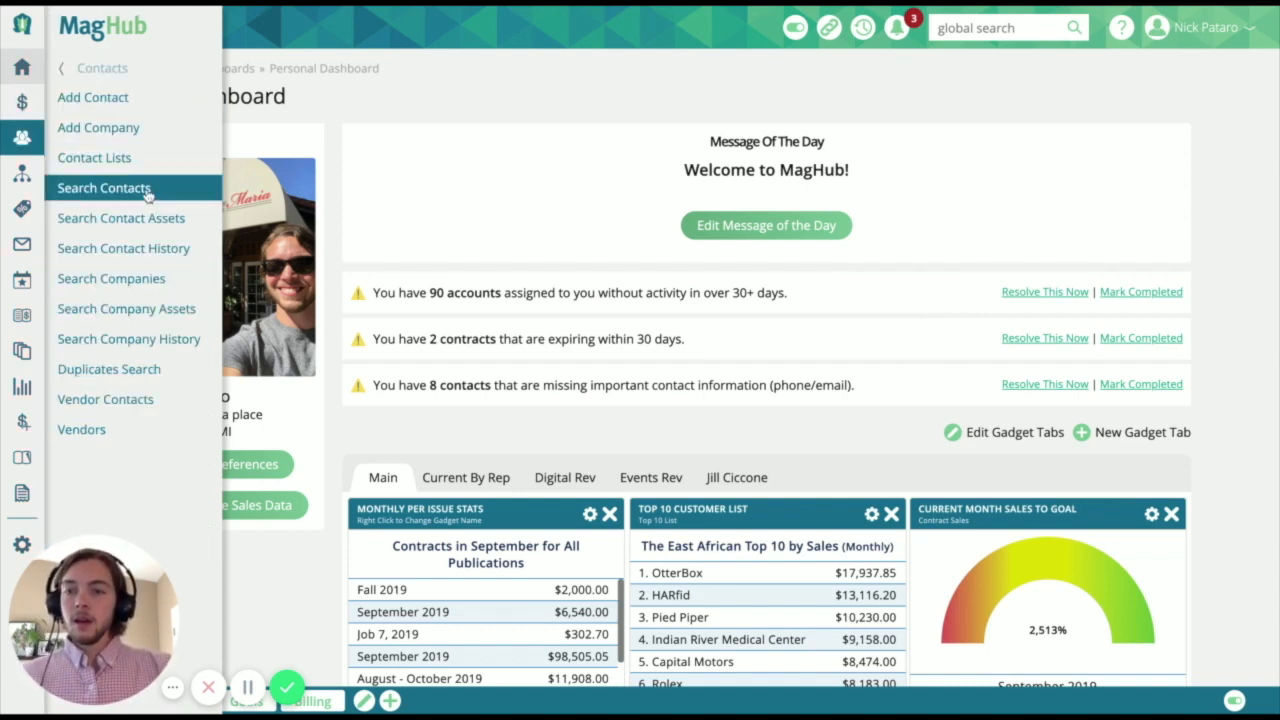
left_click(104, 188)
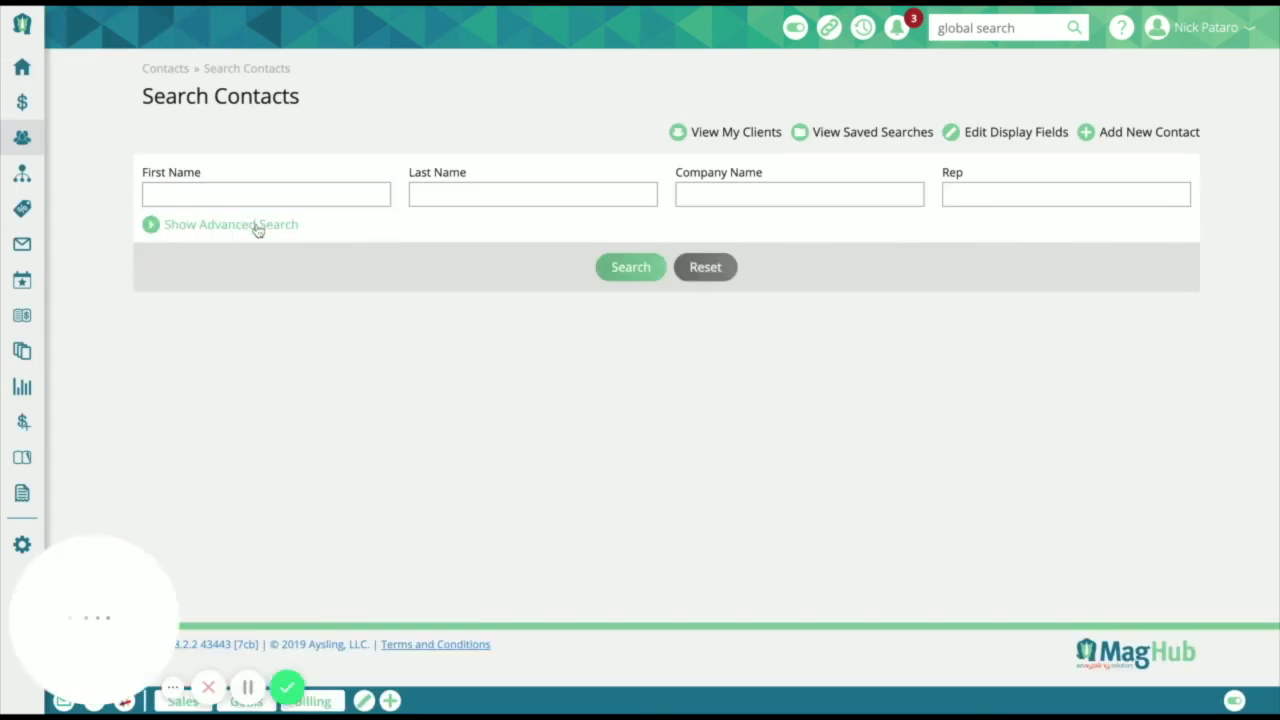
left_click(256, 227)
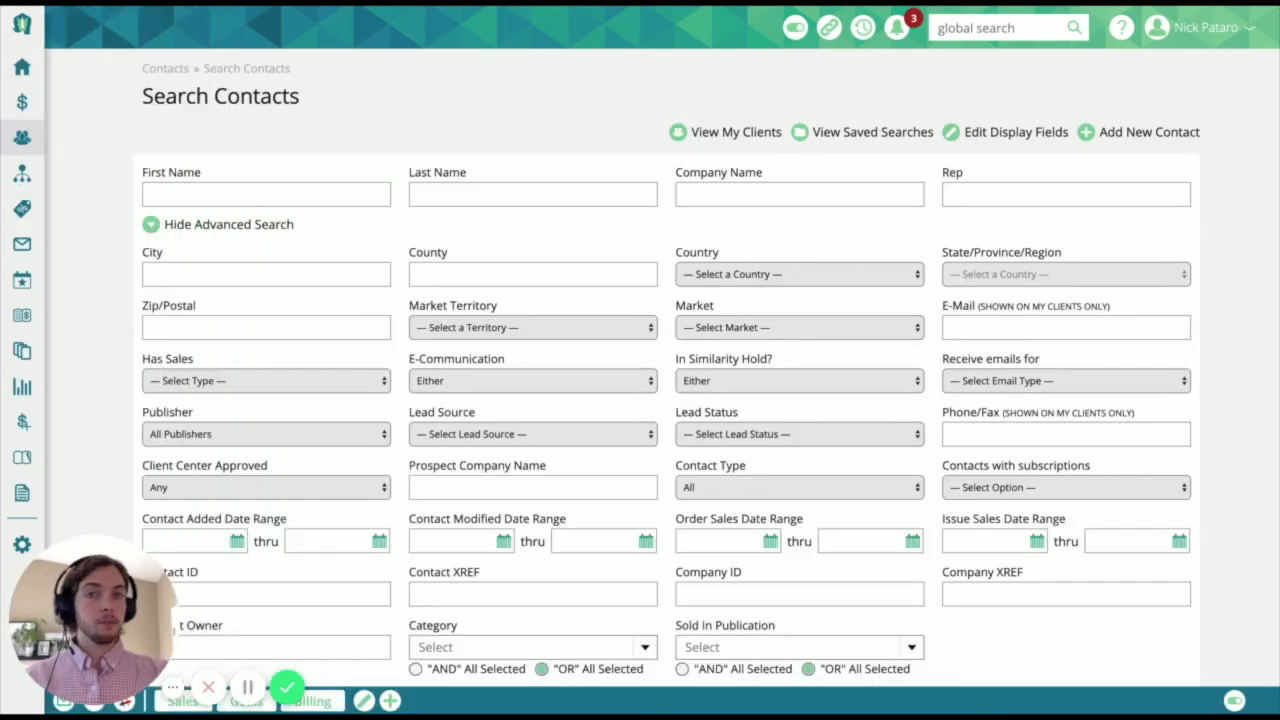
- Filter the contacts by the Restaurant category and run the search
scroll(409, 477, "down", 3)
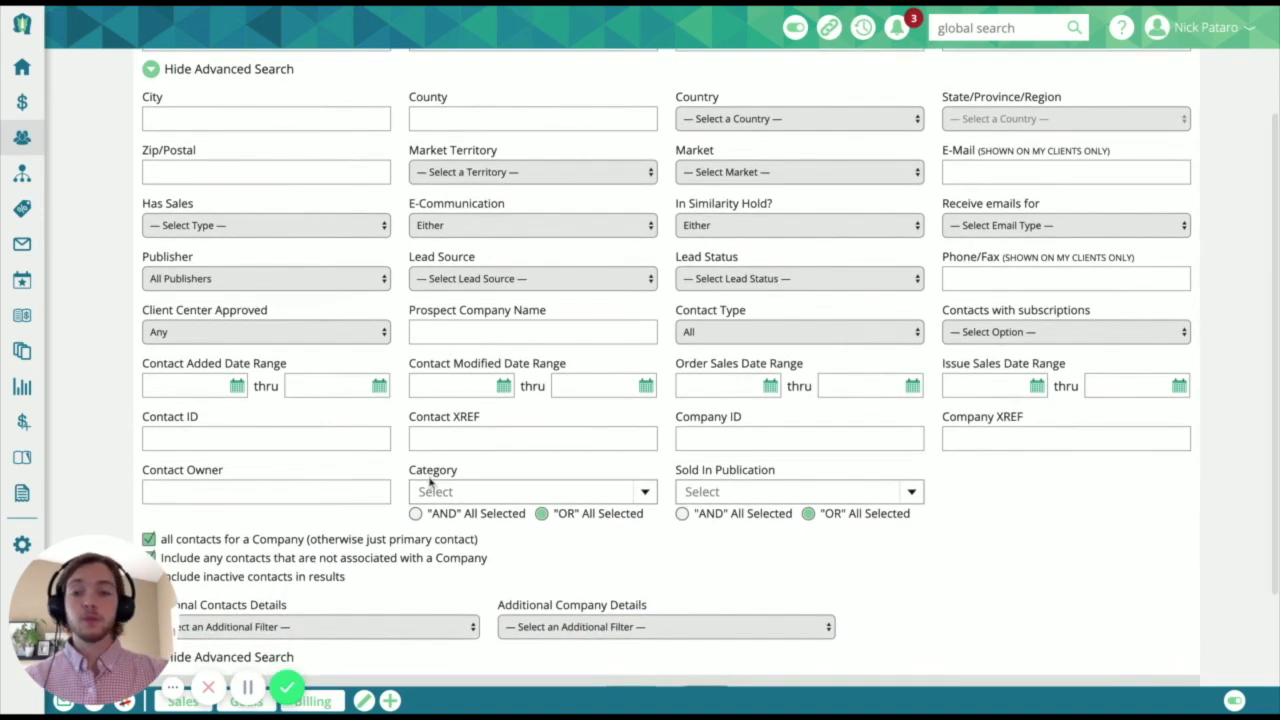
double_click(409, 475)
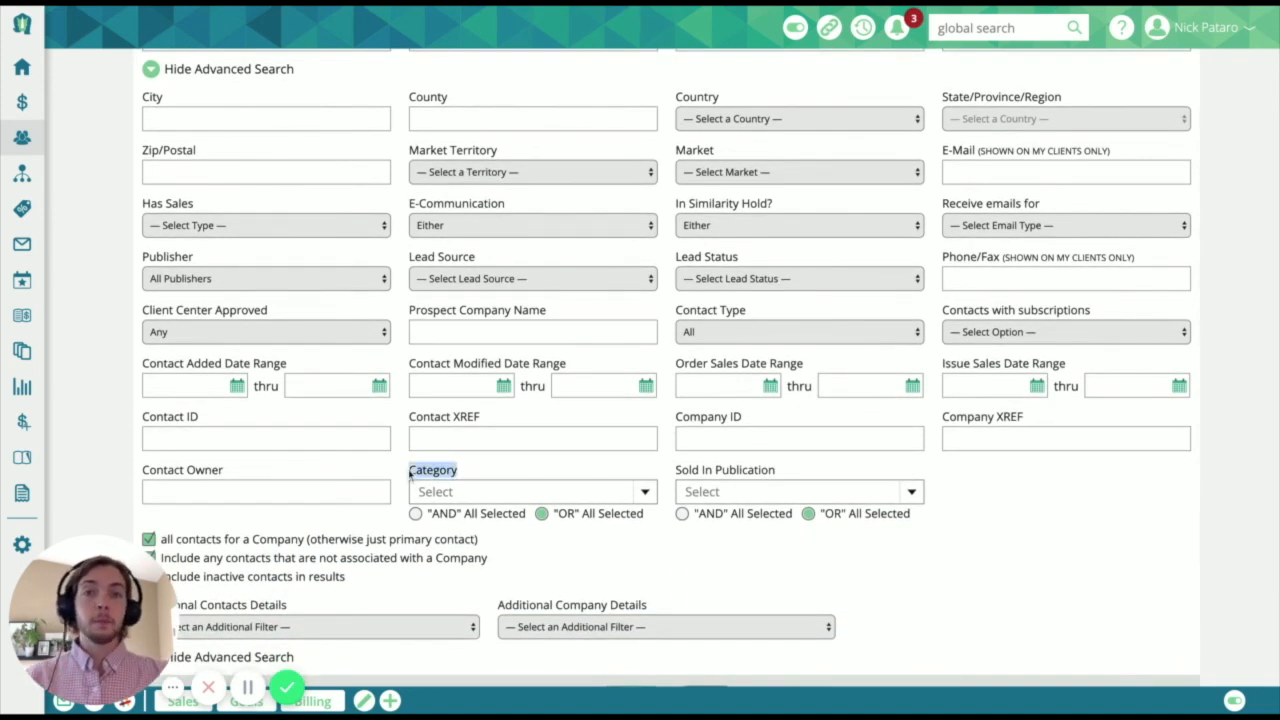
left_click(645, 491)
scroll(649, 500, "down", 2)
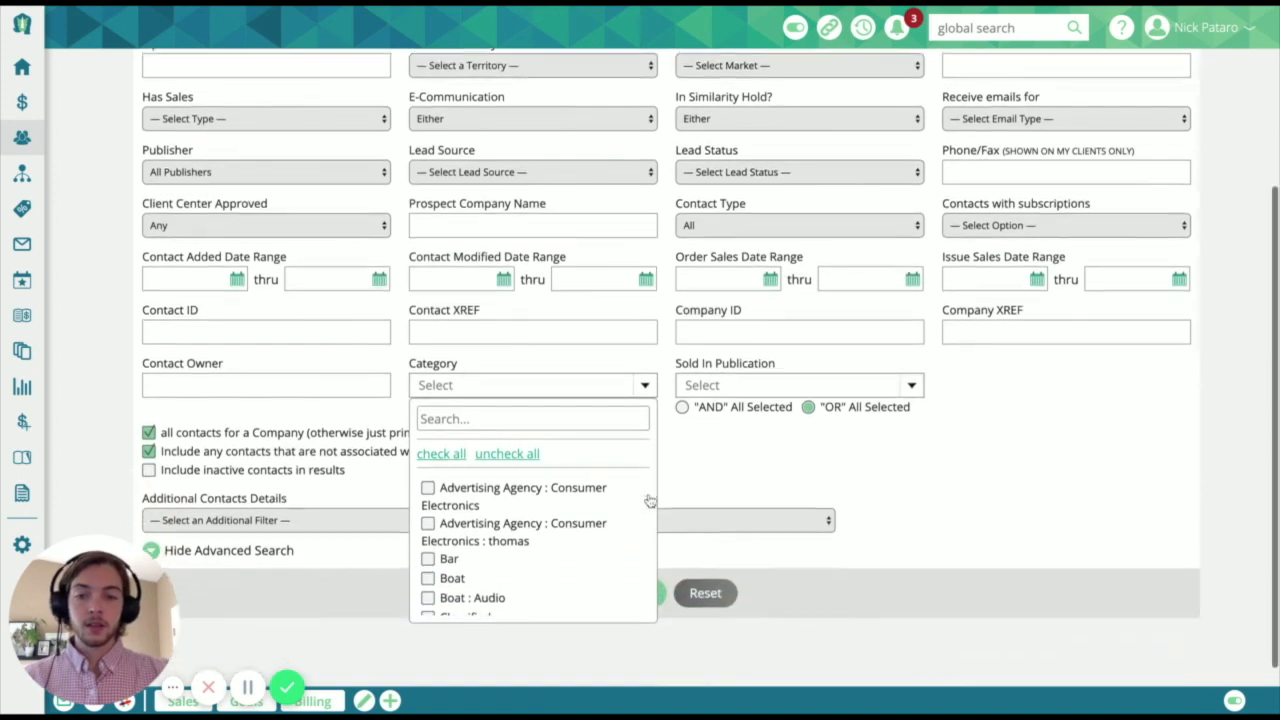
type("rest")
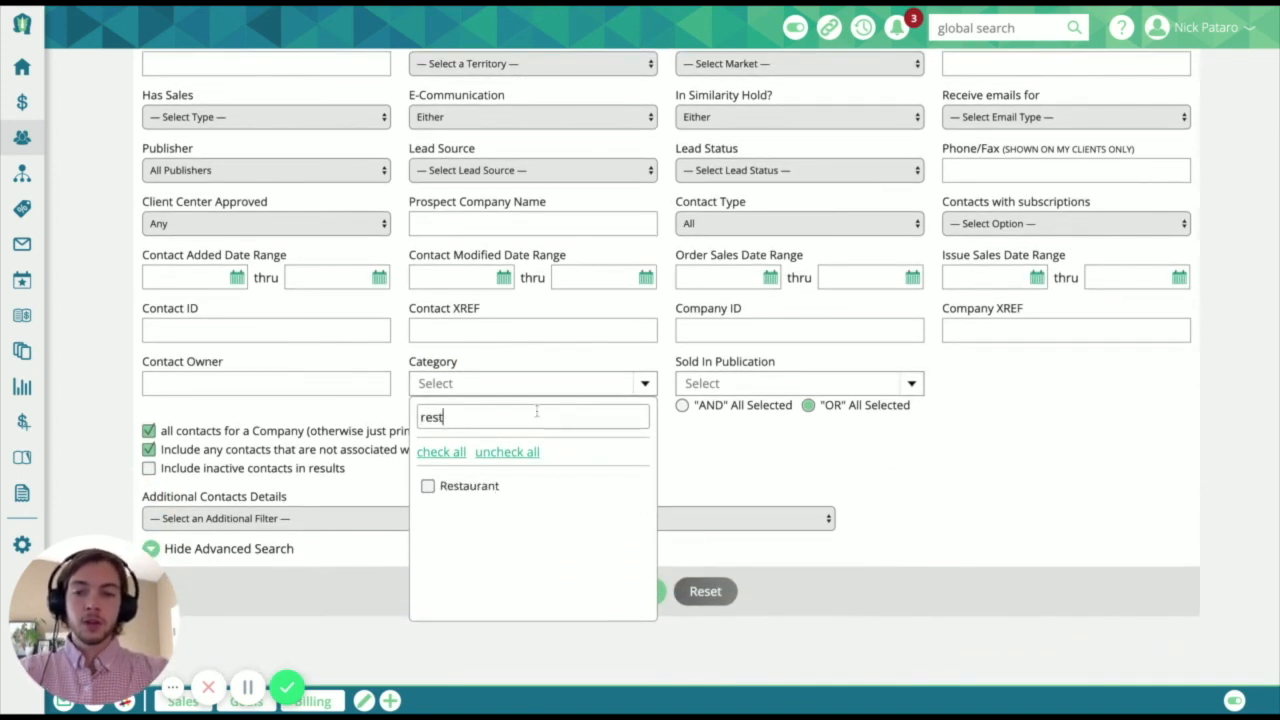
left_click(436, 490)
left_click(717, 438)
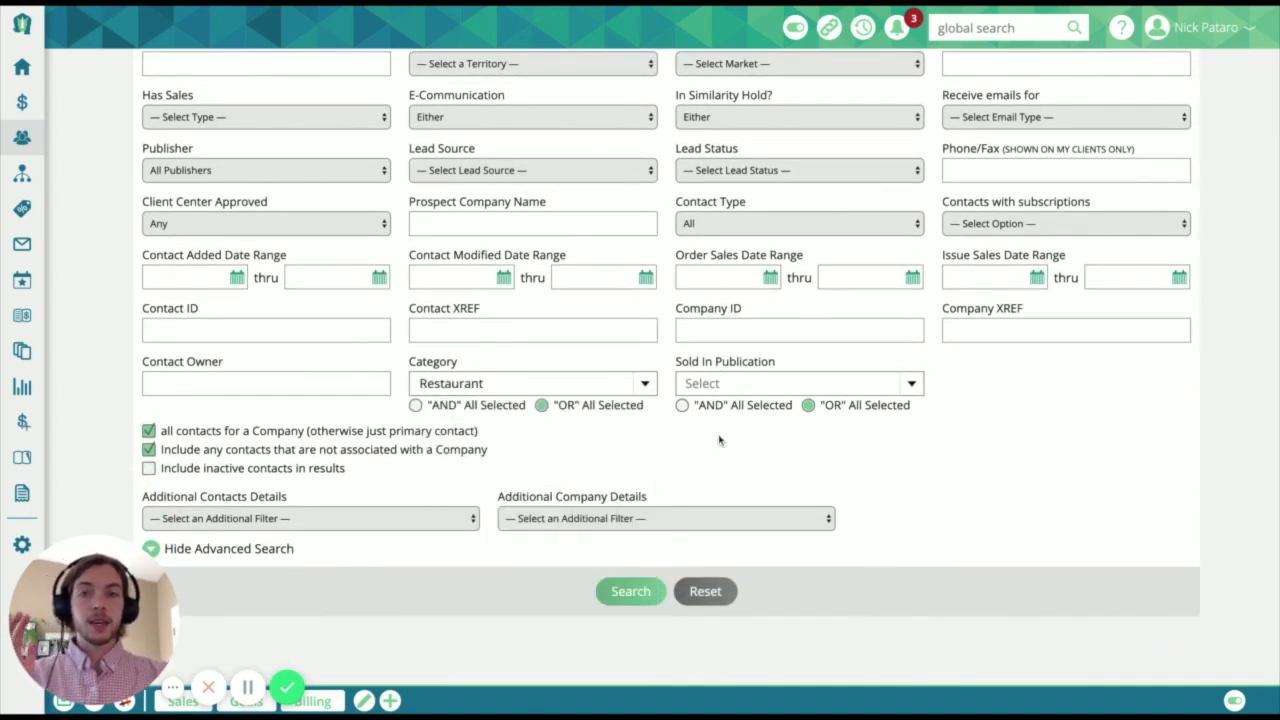
left_click(638, 598)
scroll(640, 606, "down", 5)
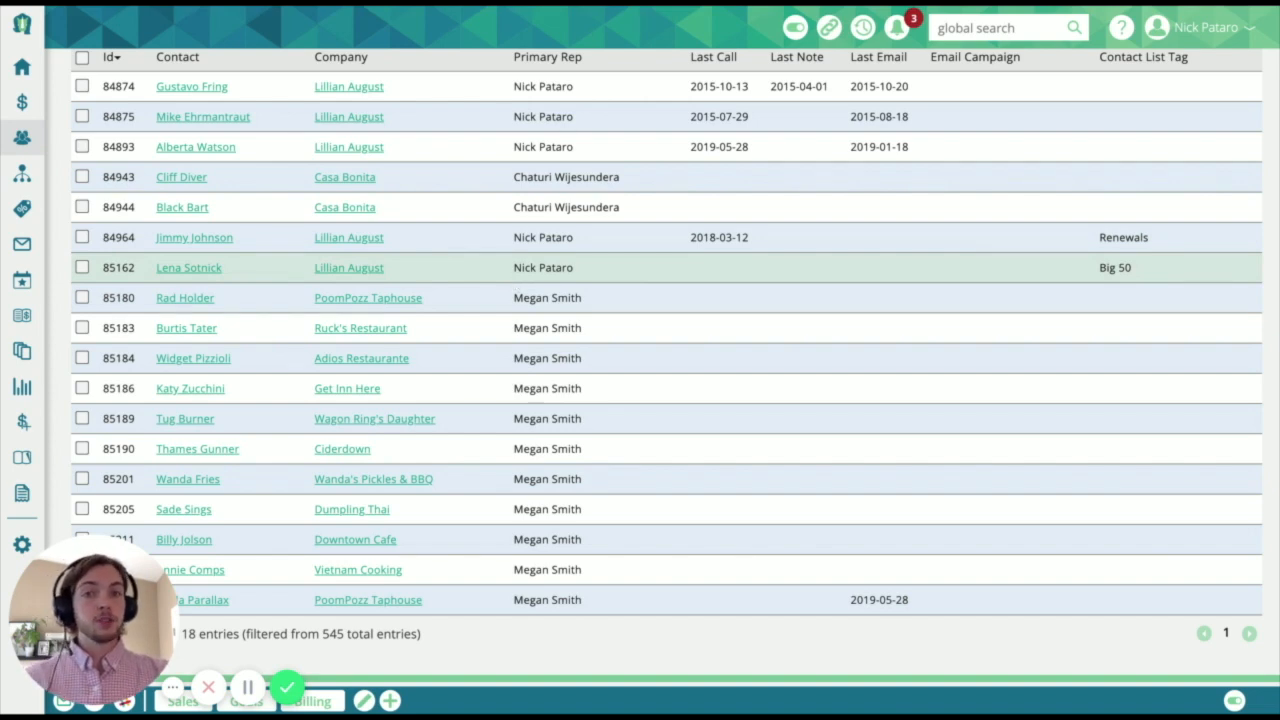
- Limit the search to primary contacts by turning off the all-contacts-for-a-company option, and rerun it
scroll(275, 180, "up", 1)
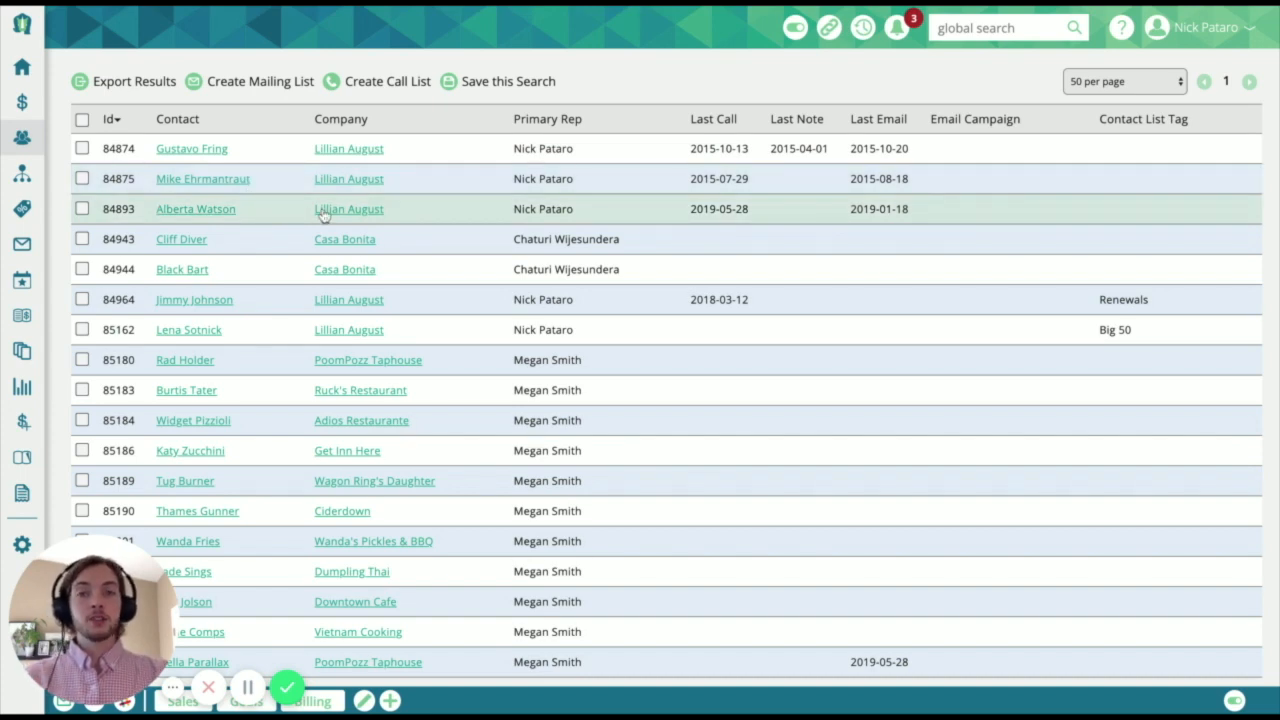
scroll(323, 215, "up", 3)
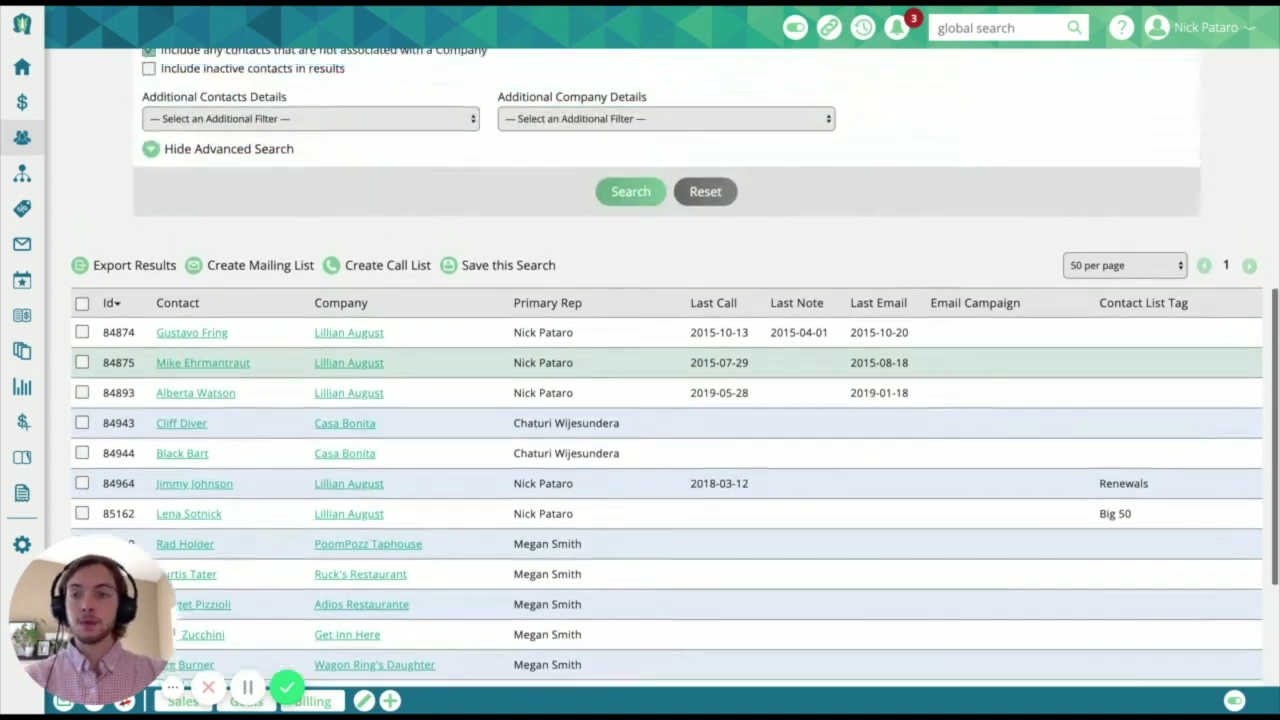
scroll(165, 158, "up", 2)
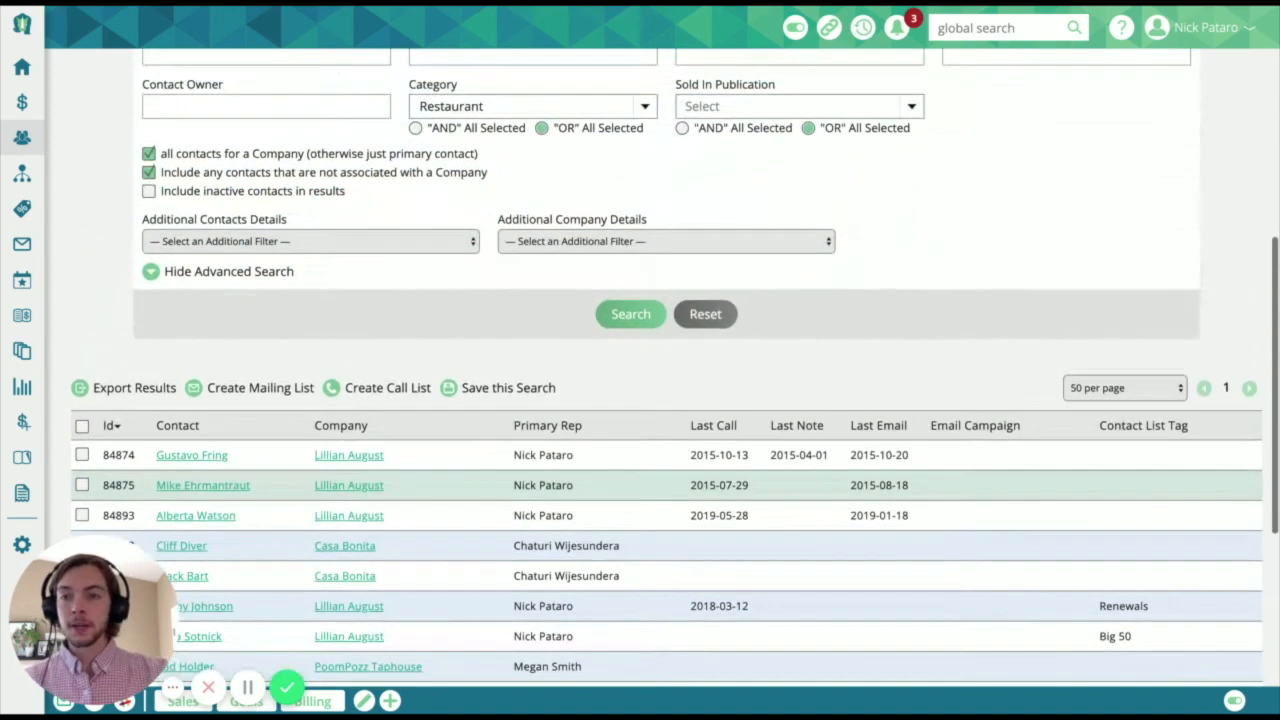
left_click(165, 157)
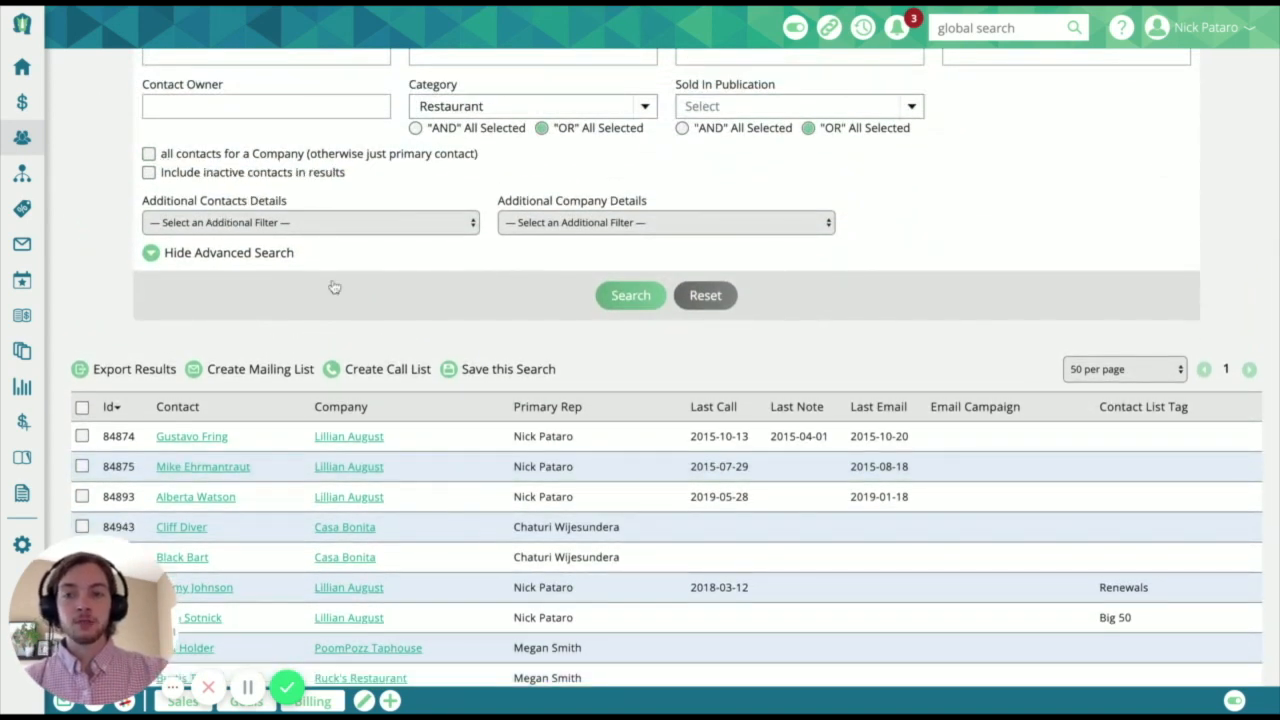
left_click(615, 293)
scroll(621, 296, "down", 1)
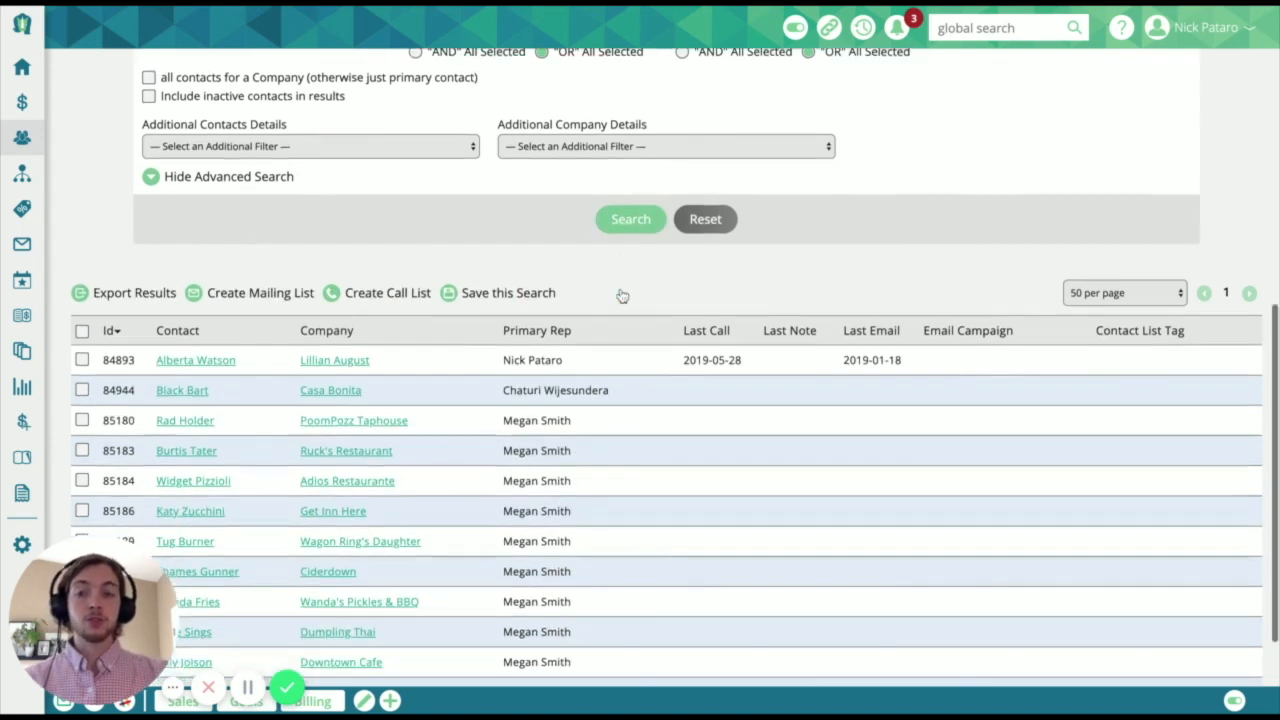
scroll(621, 296, "down", 2)
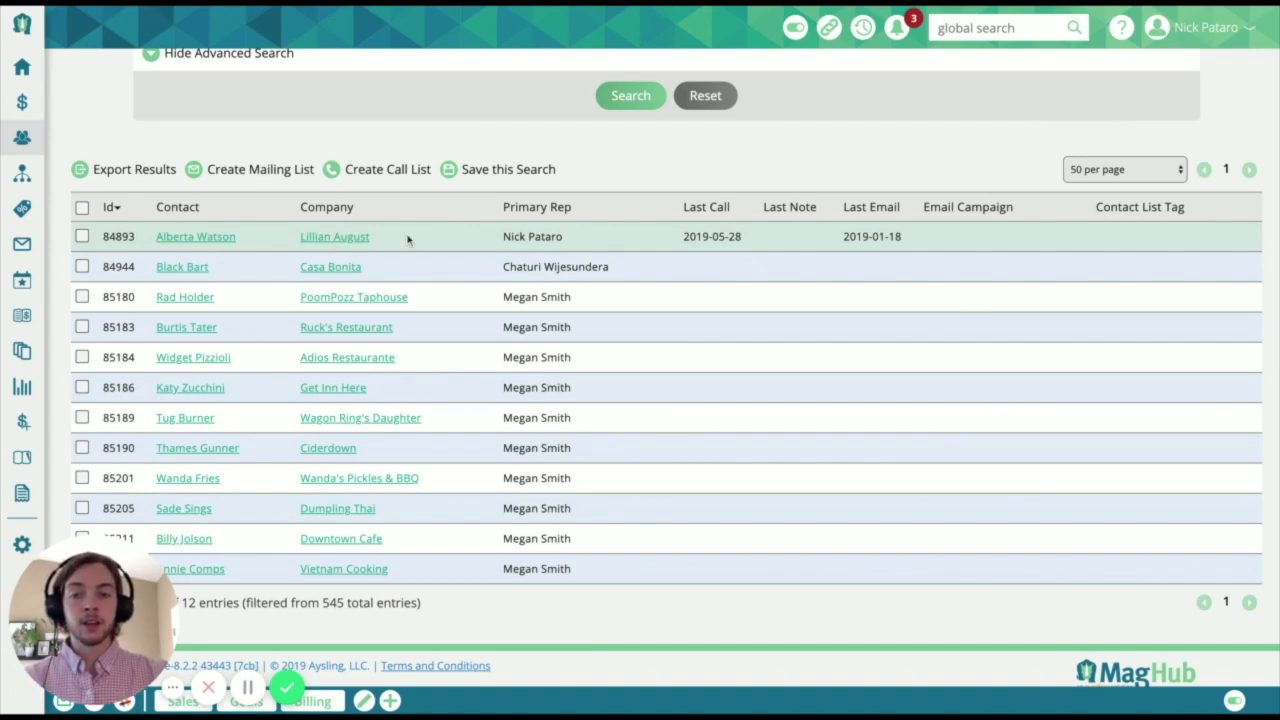
scroll(407, 239, "down", 1)
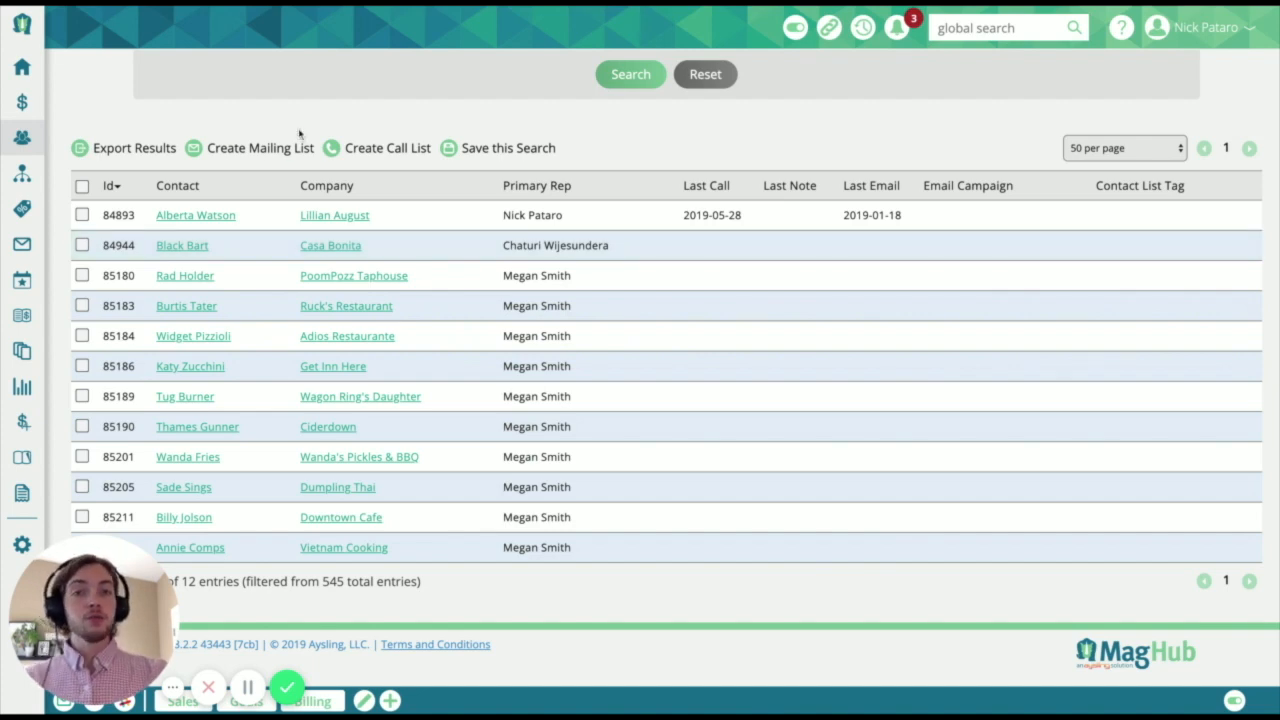
- Examine the Has Sales filter and the list of restaurant primary contacts
scroll(298, 133, "up", 5)
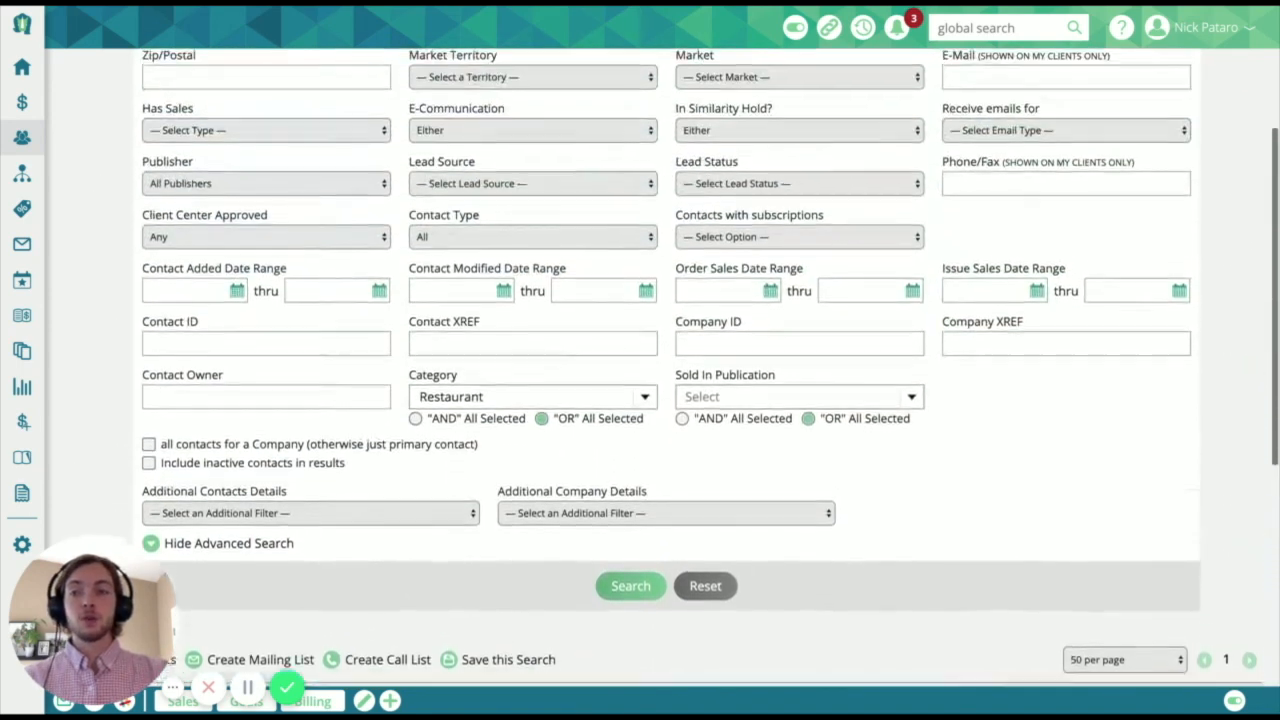
scroll(288, 134, "up", 1)
left_click_drag(144, 163, 194, 163)
left_click(254, 183)
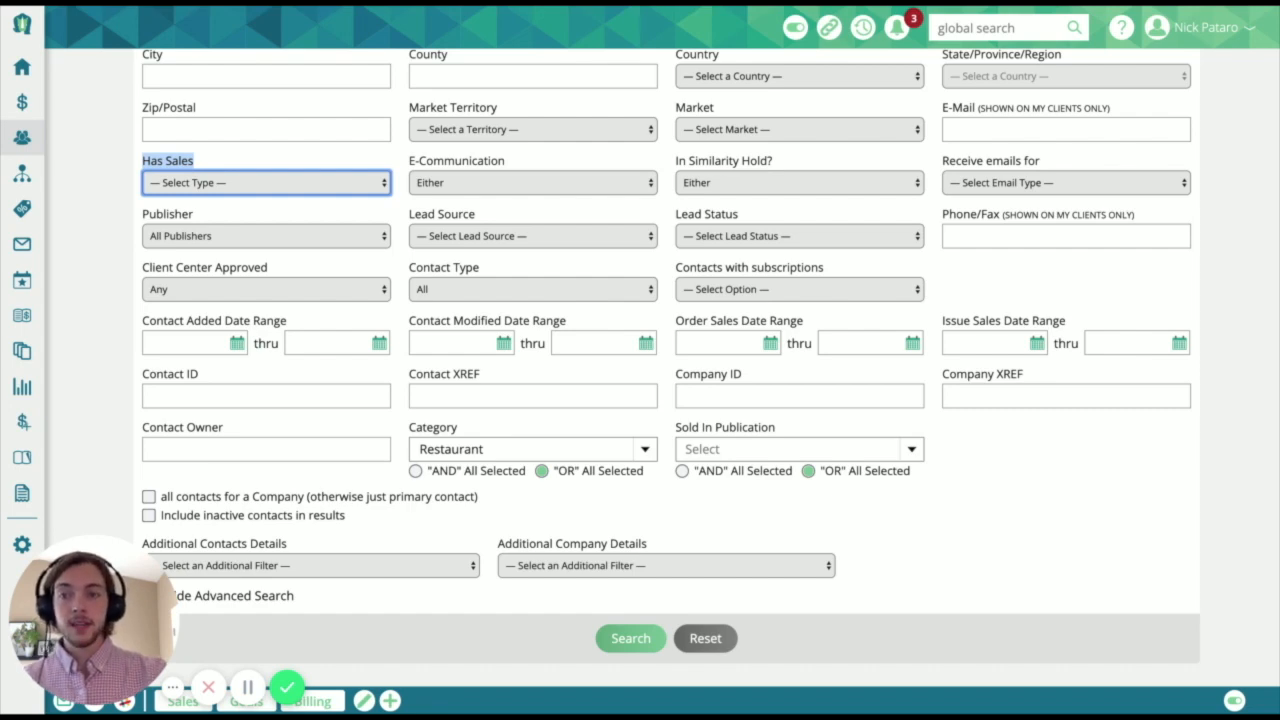
scroll(262, 365, "down", 5)
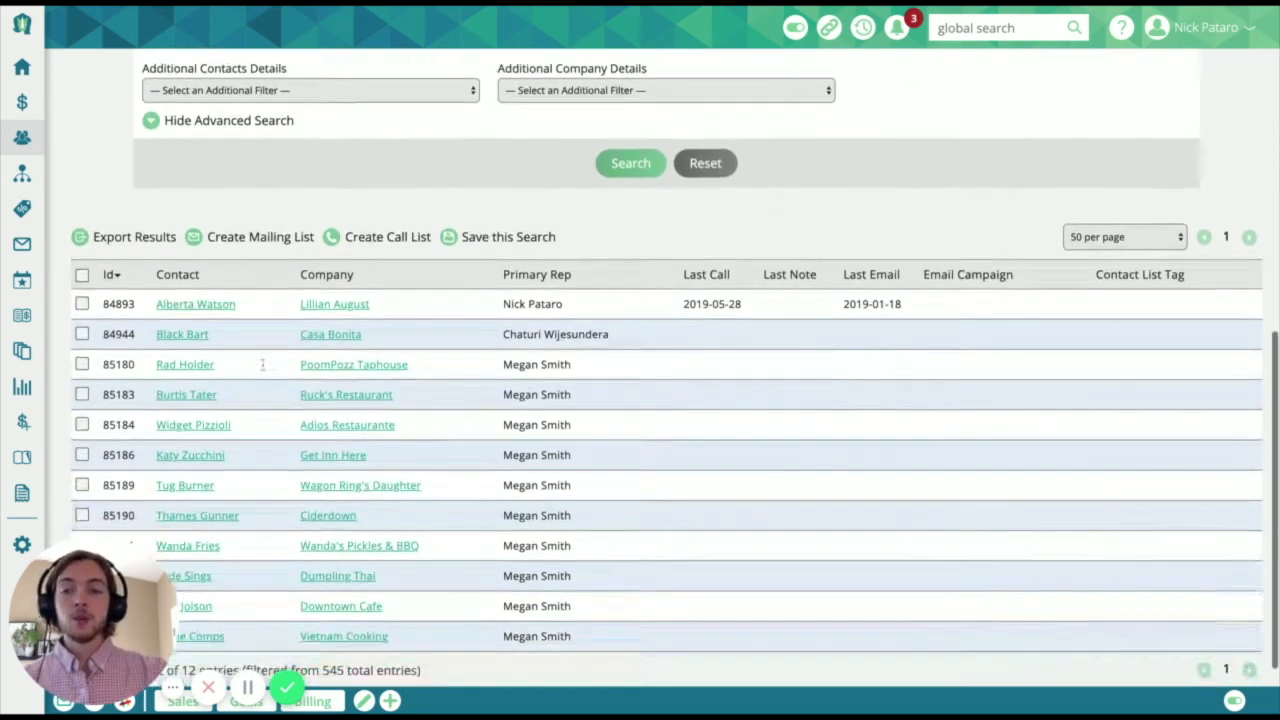
scroll(262, 365, "down", 1)
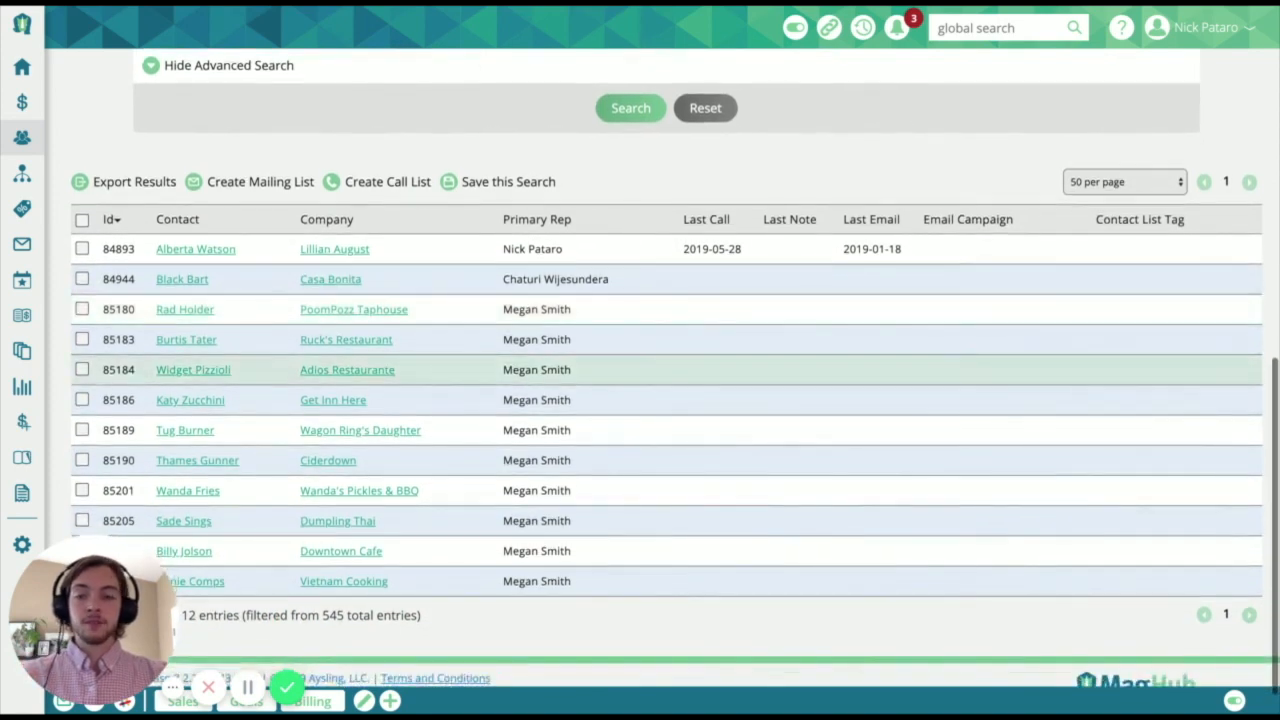
scroll(262, 365, "down", 1)
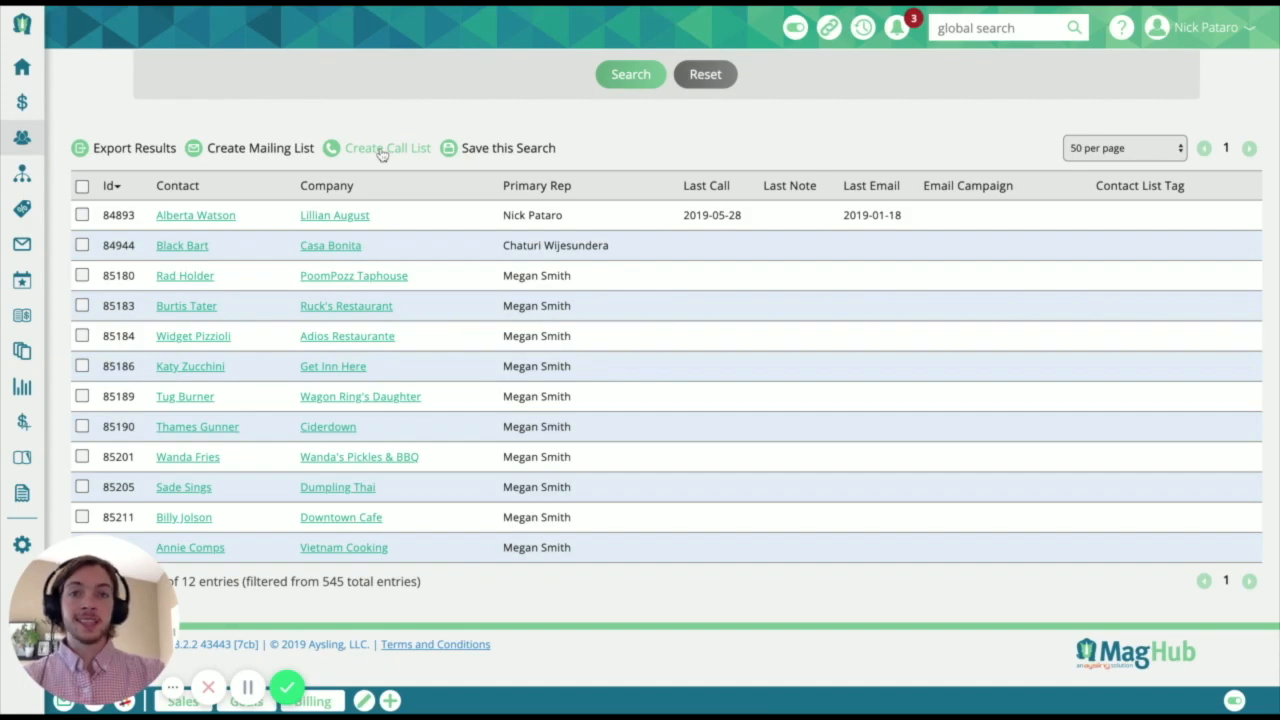
- Save the current contact search under the name Restaurant List
left_click(500, 148)
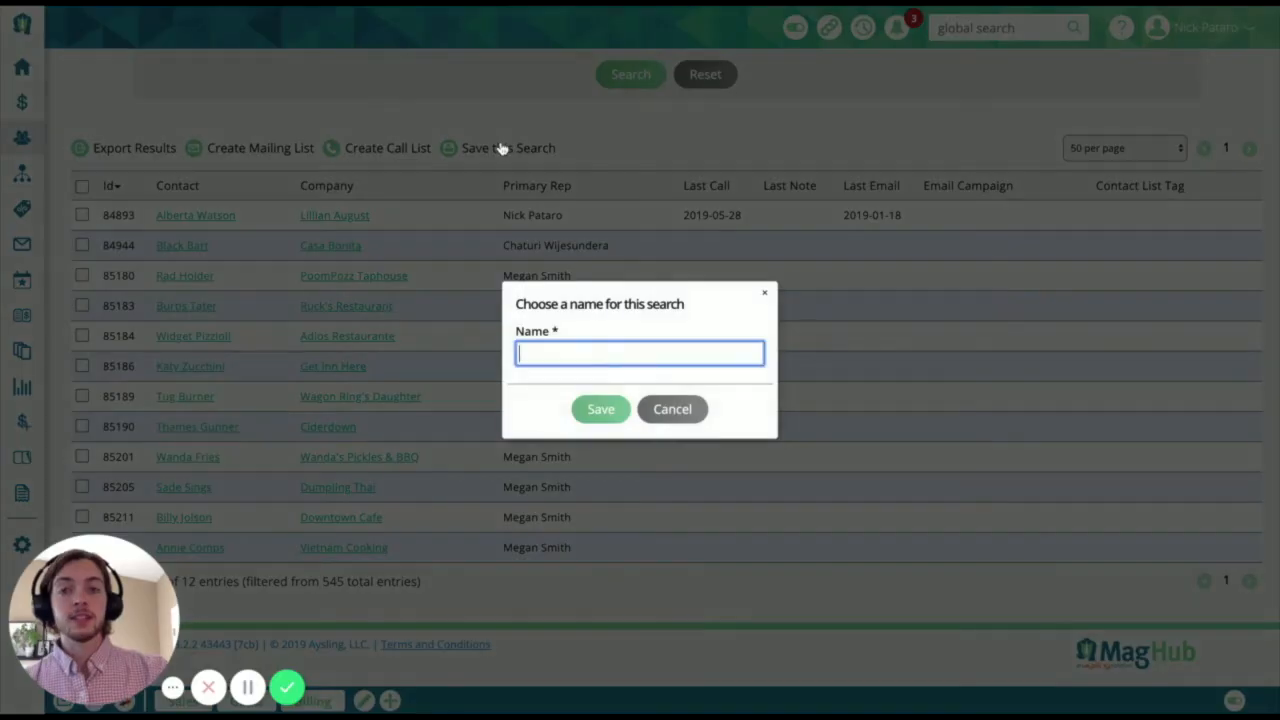
type("Resturaunt List")
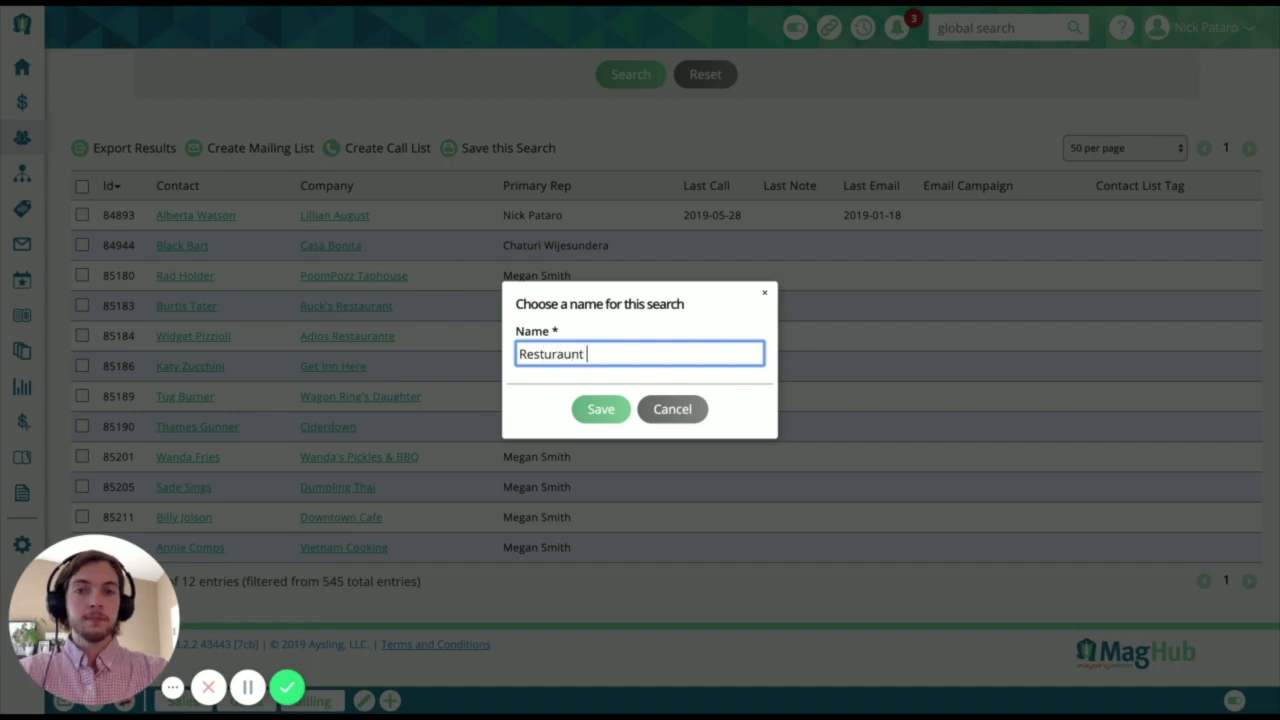
double_click(540, 351)
type("Restaurant")
left_click(605, 411)
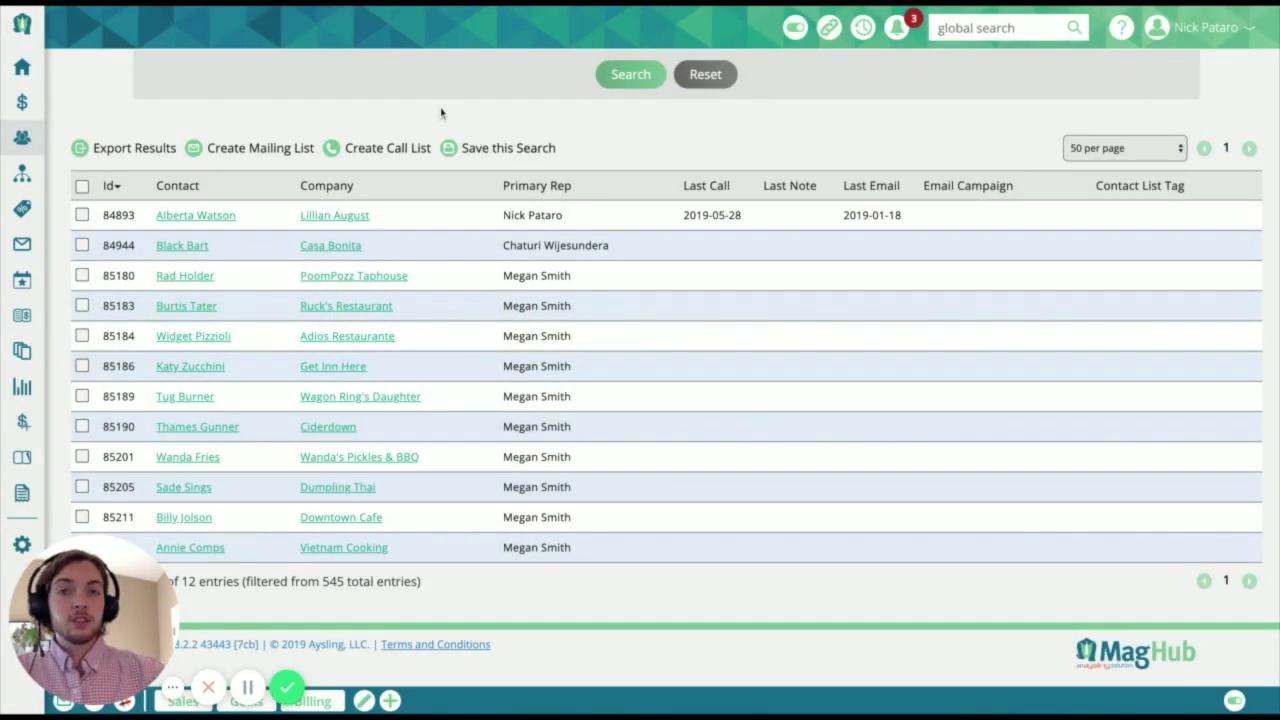
- View the saved searches and the actions offered for Restaurant List, and close the dialog
scroll(640, 370, "up", 5)
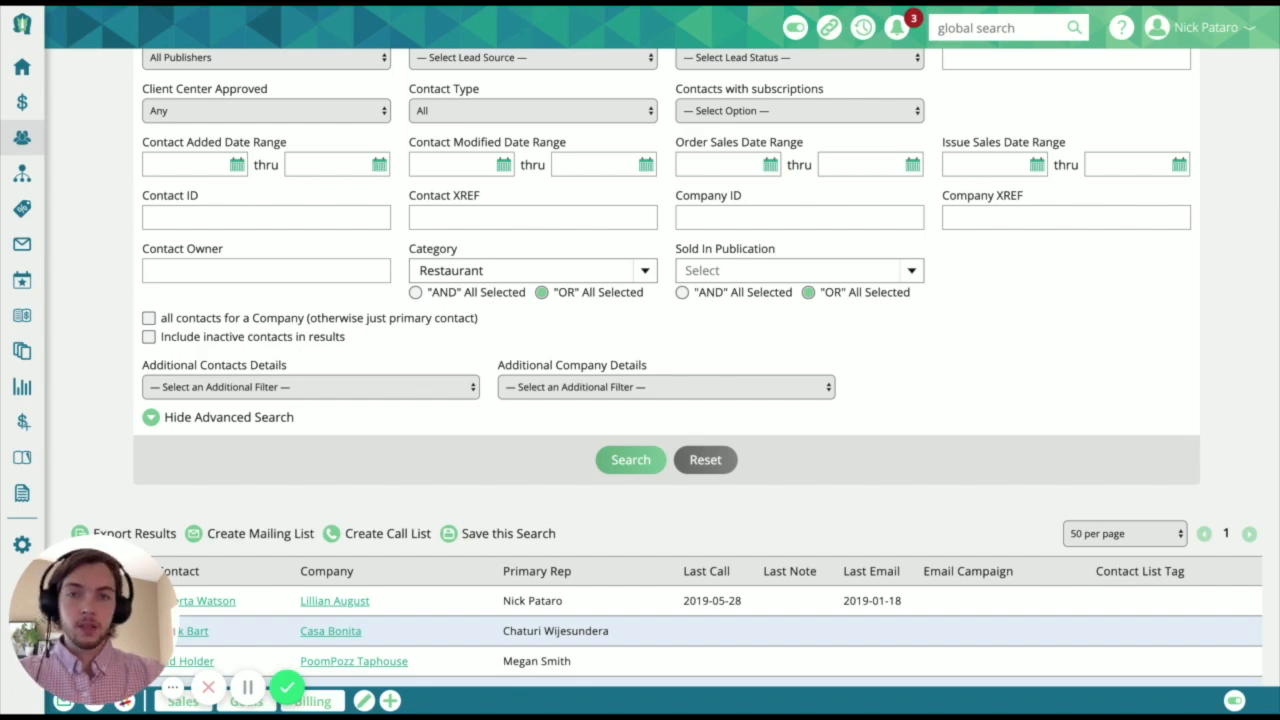
scroll(640, 370, "up", 5)
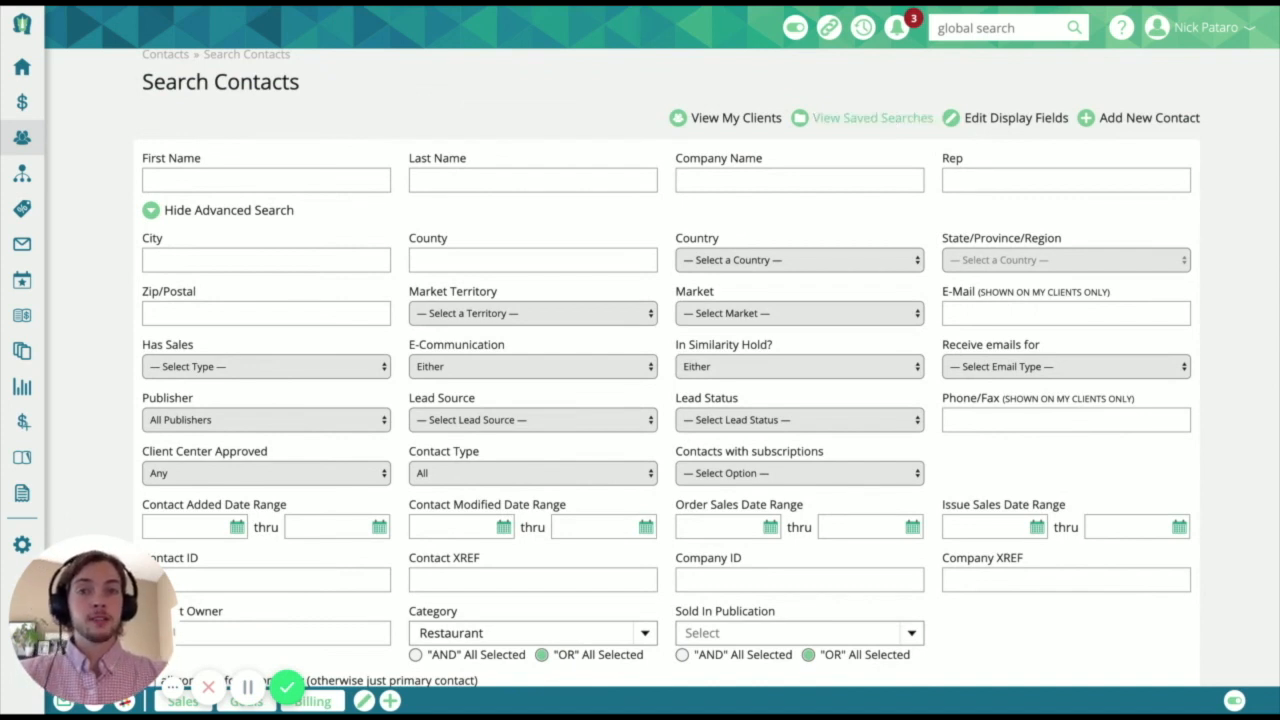
left_click(872, 117)
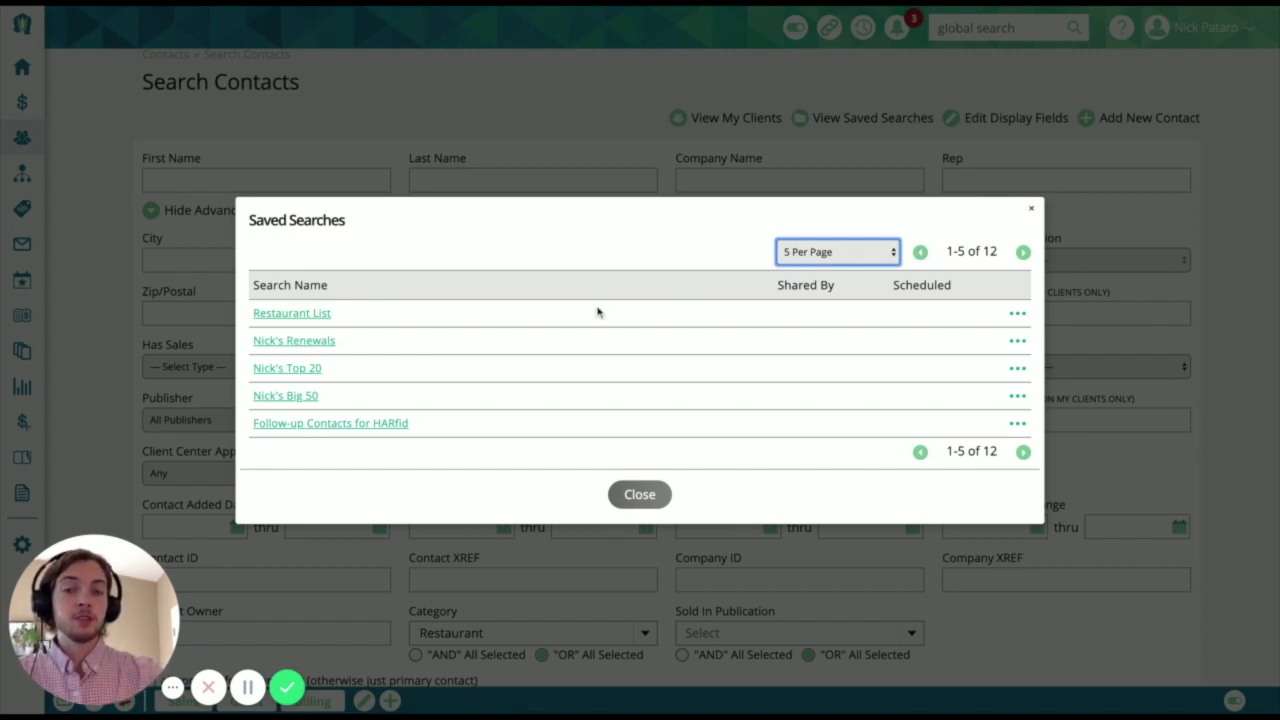
left_click(1017, 315)
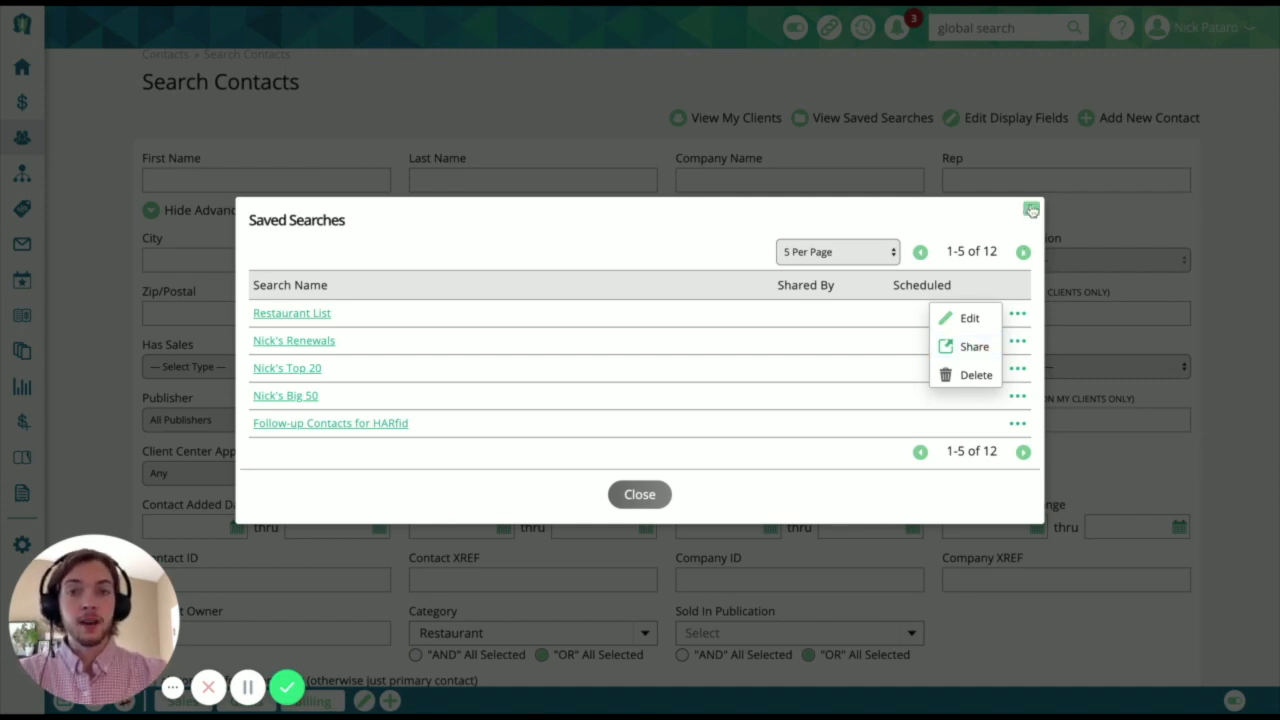
left_click(1031, 210)
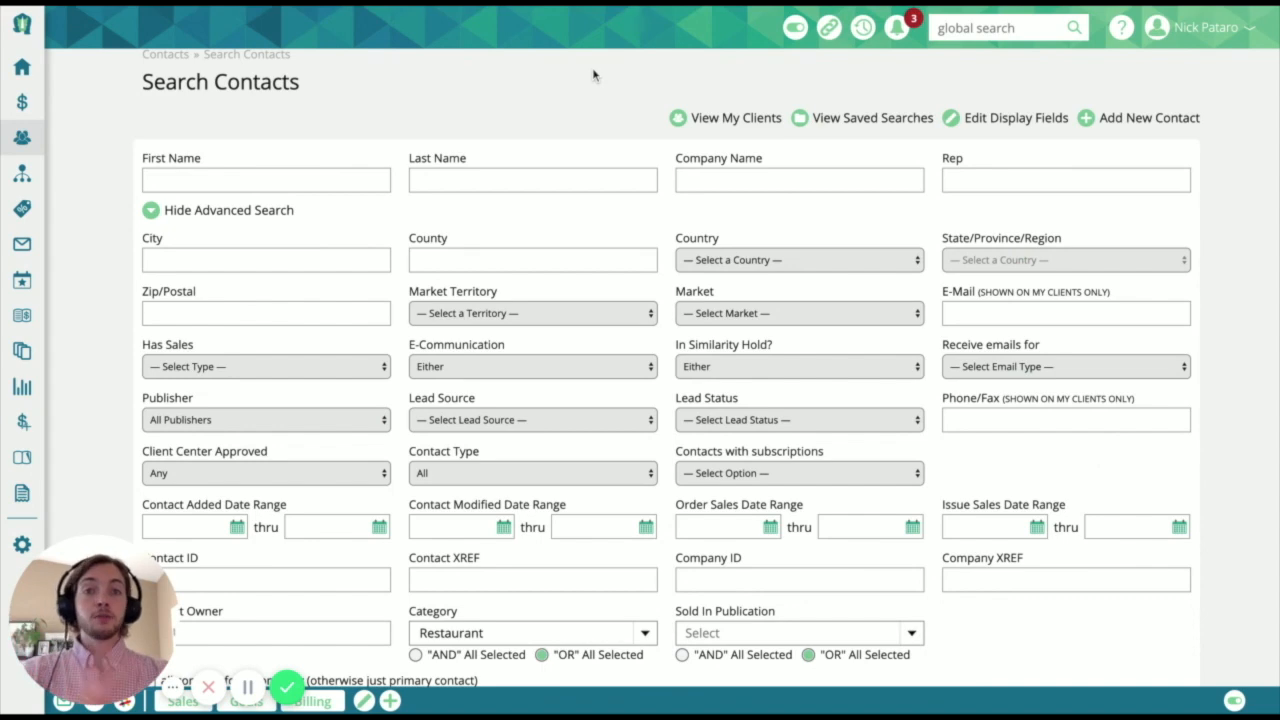
- Open the Call List page and show the overview of personal and shared call lists
left_click(30, 67)
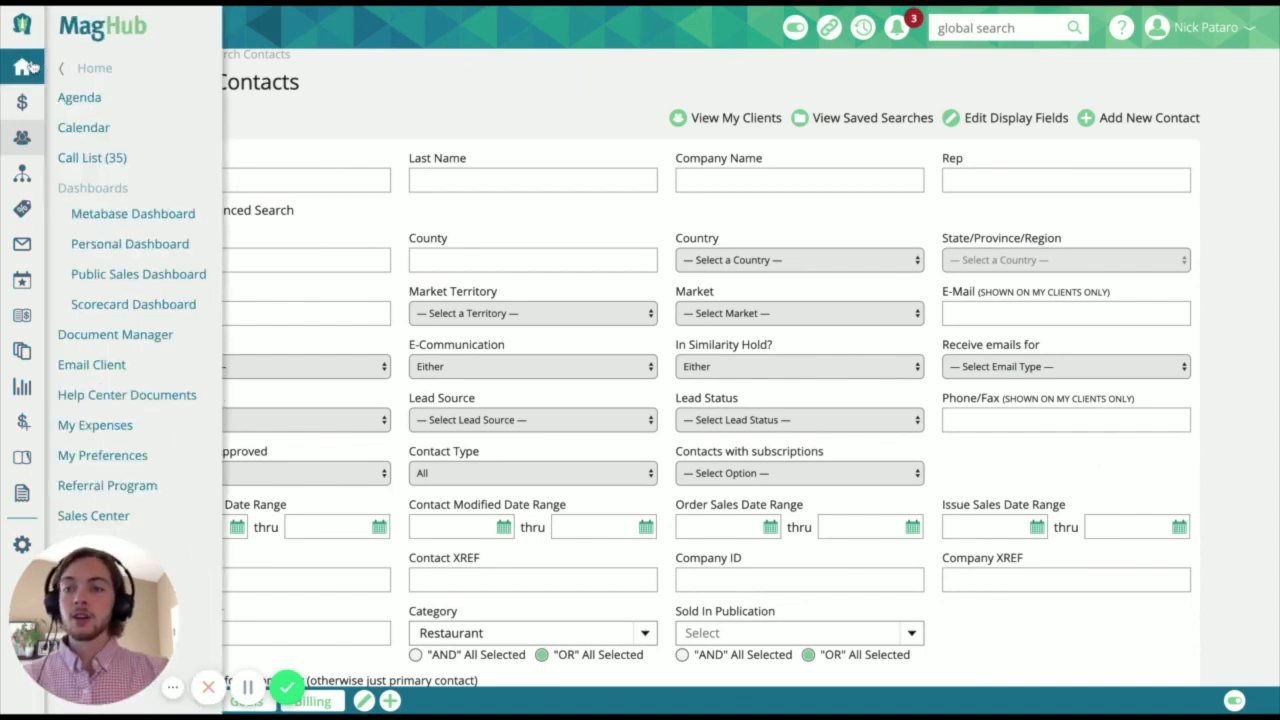
left_click(125, 159)
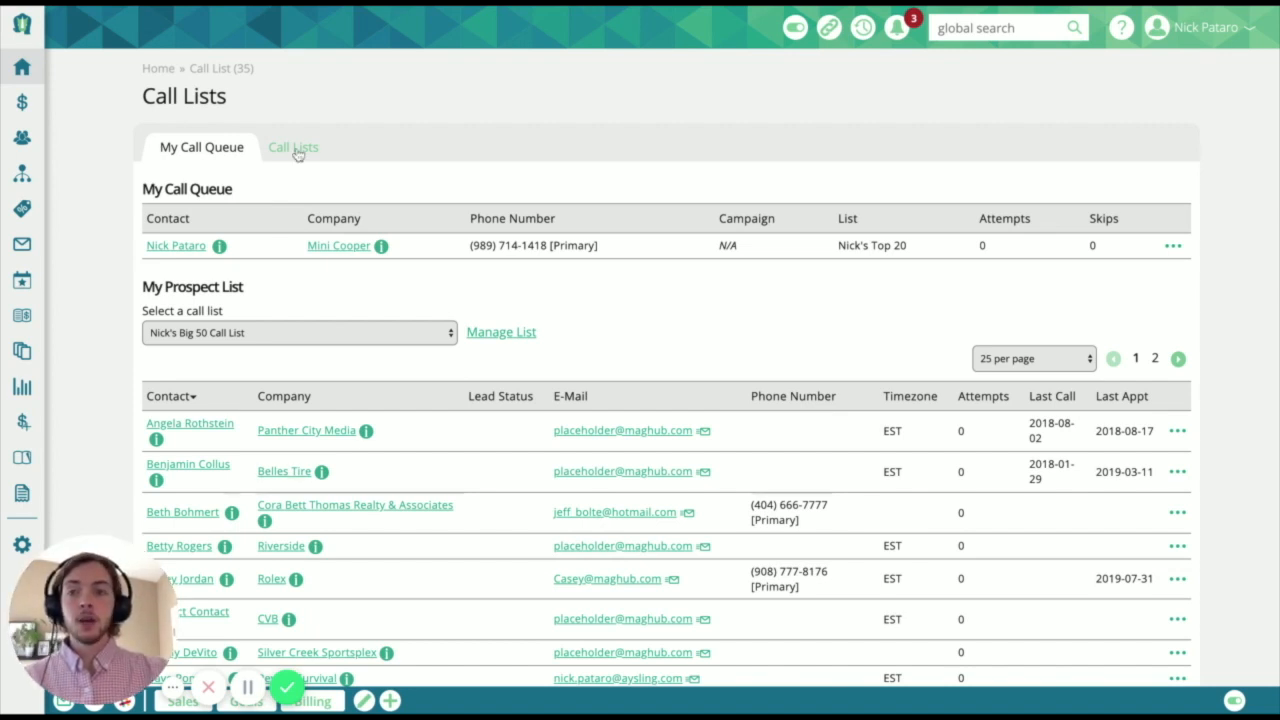
left_click(296, 152)
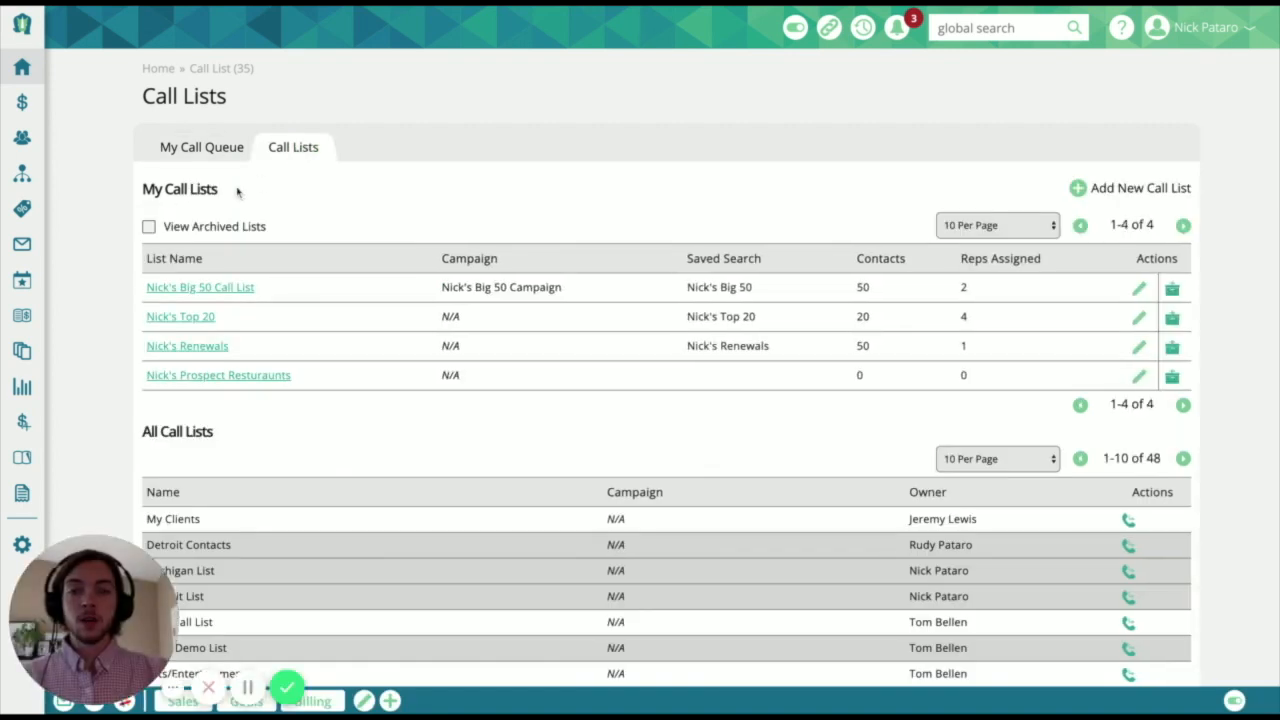
- Locate the option for adding a new call list and the existing prospect restaurants call list
left_click_drag(1199, 190, 1091, 189)
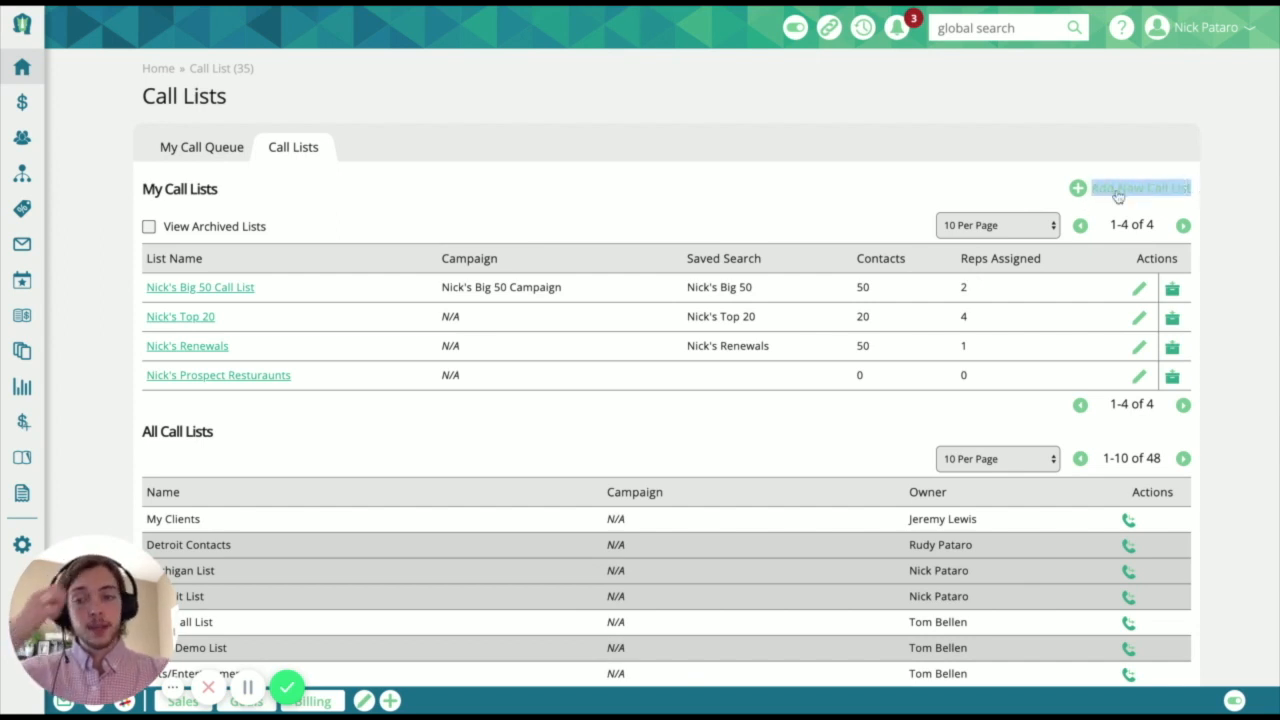
scroll(1040, 354, "down", 1)
left_click_drag(310, 350, 146, 350)
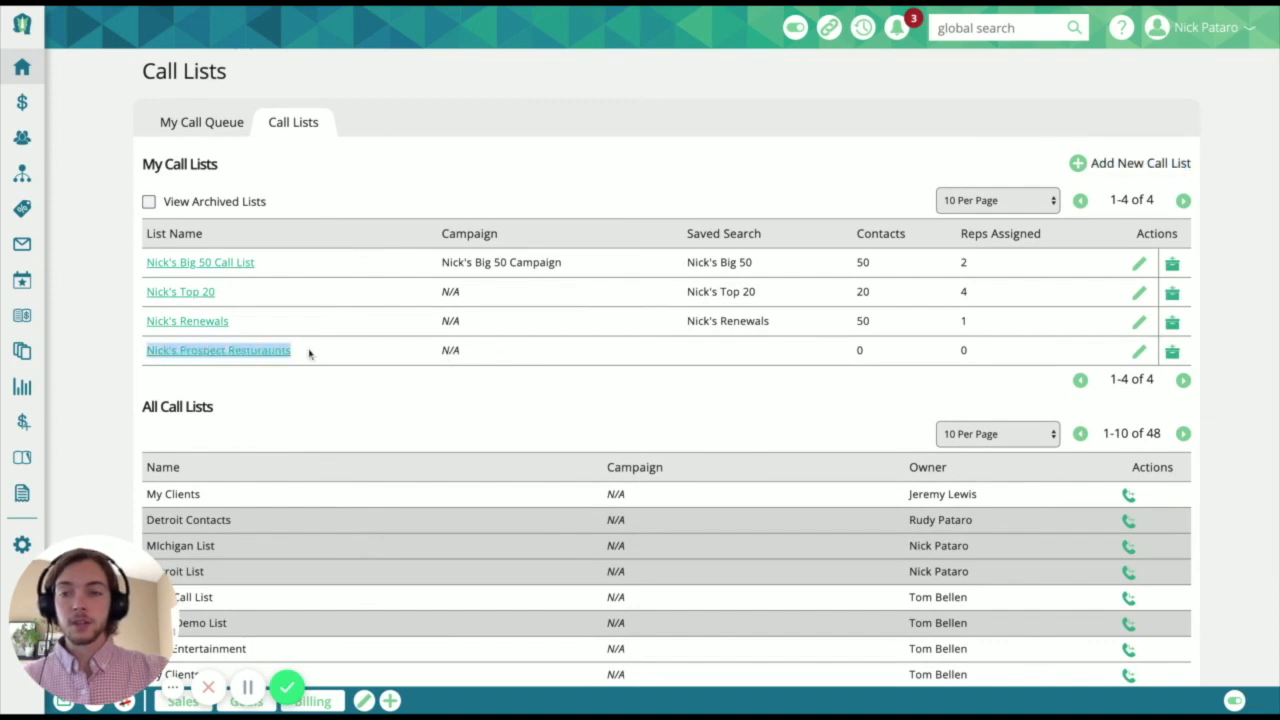
- Set the dynamic search filter of the prospect restaurants call list to the Restaurant List saved search and save the list settings
left_click(559, 360)
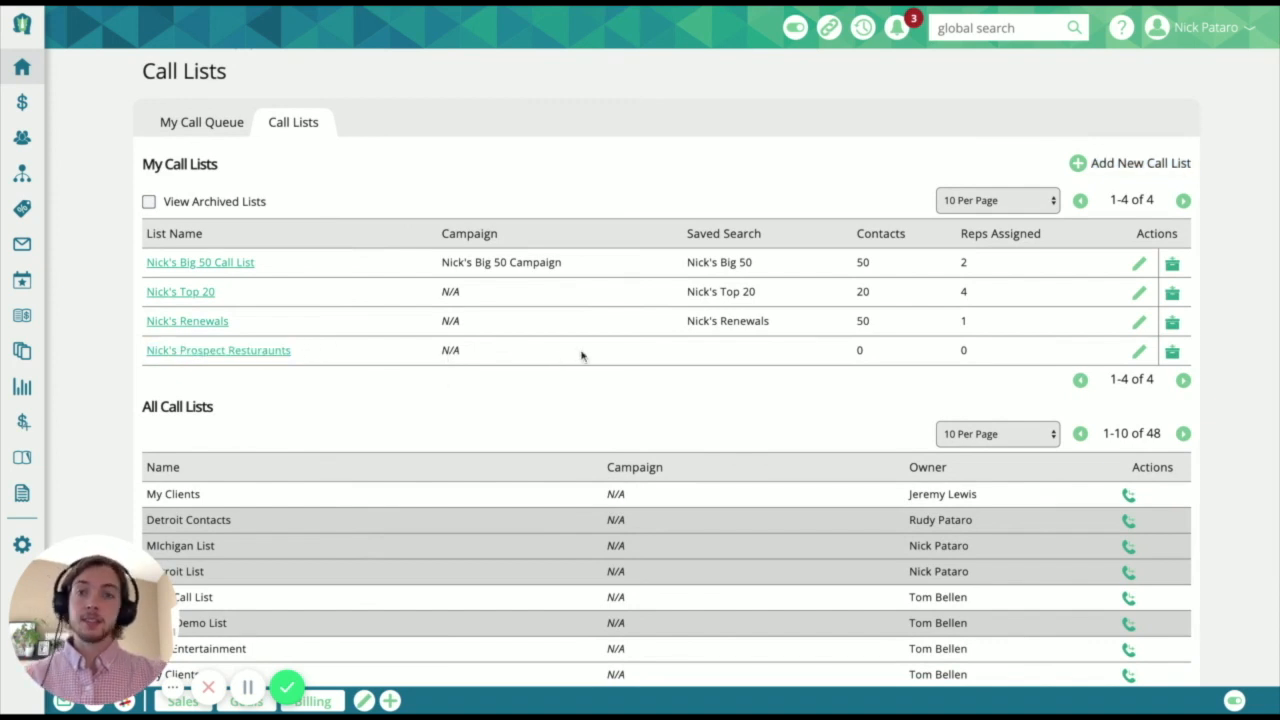
left_click(1139, 352)
triple_click(452, 364)
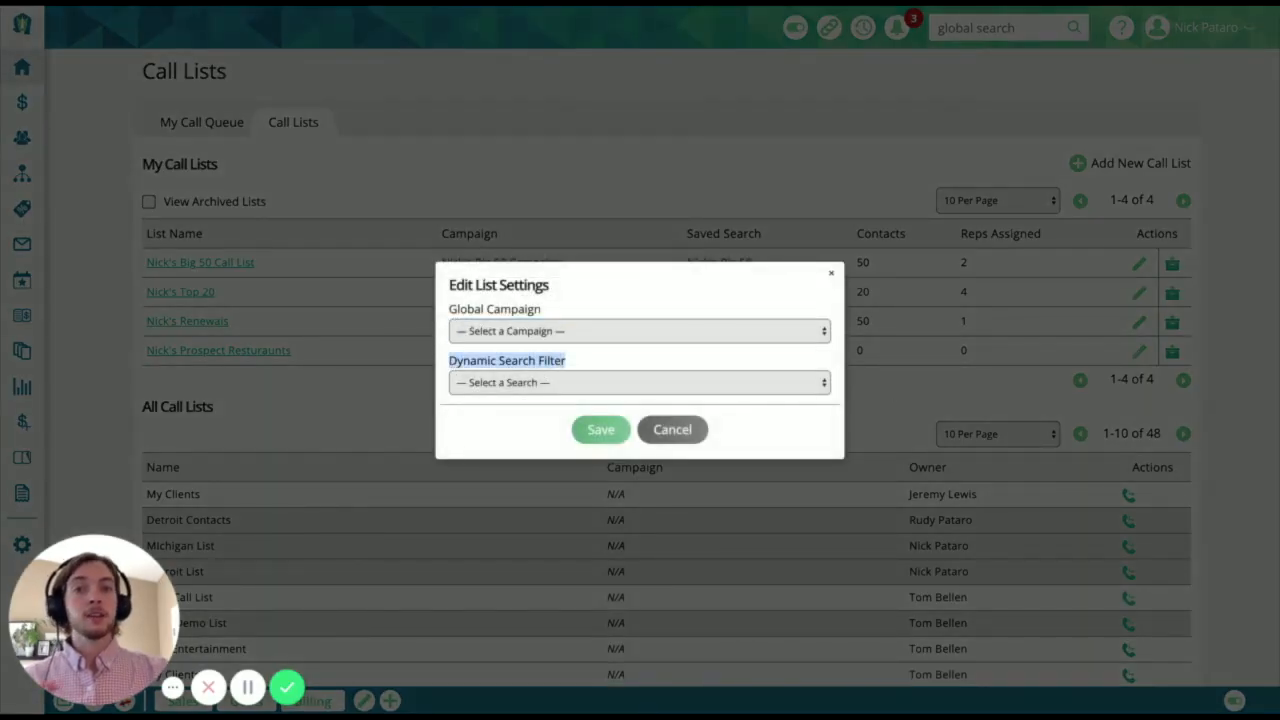
left_click(607, 381)
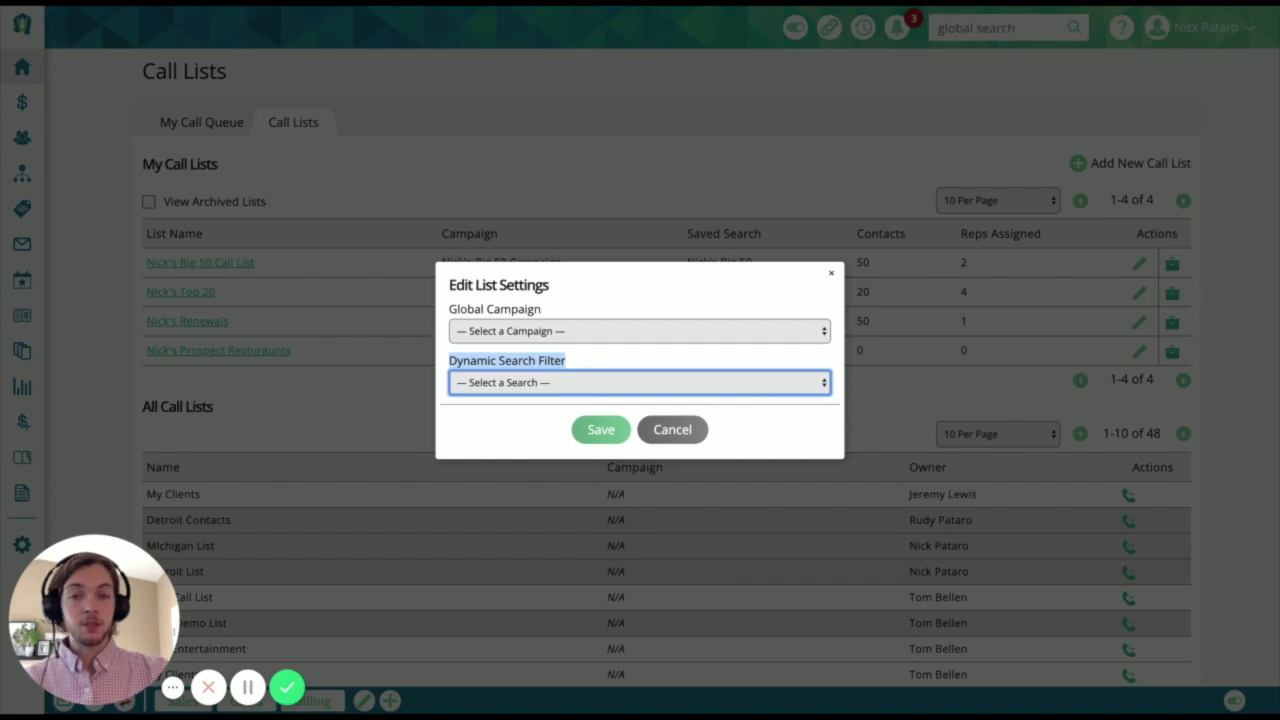
left_click(594, 557)
left_click(599, 429)
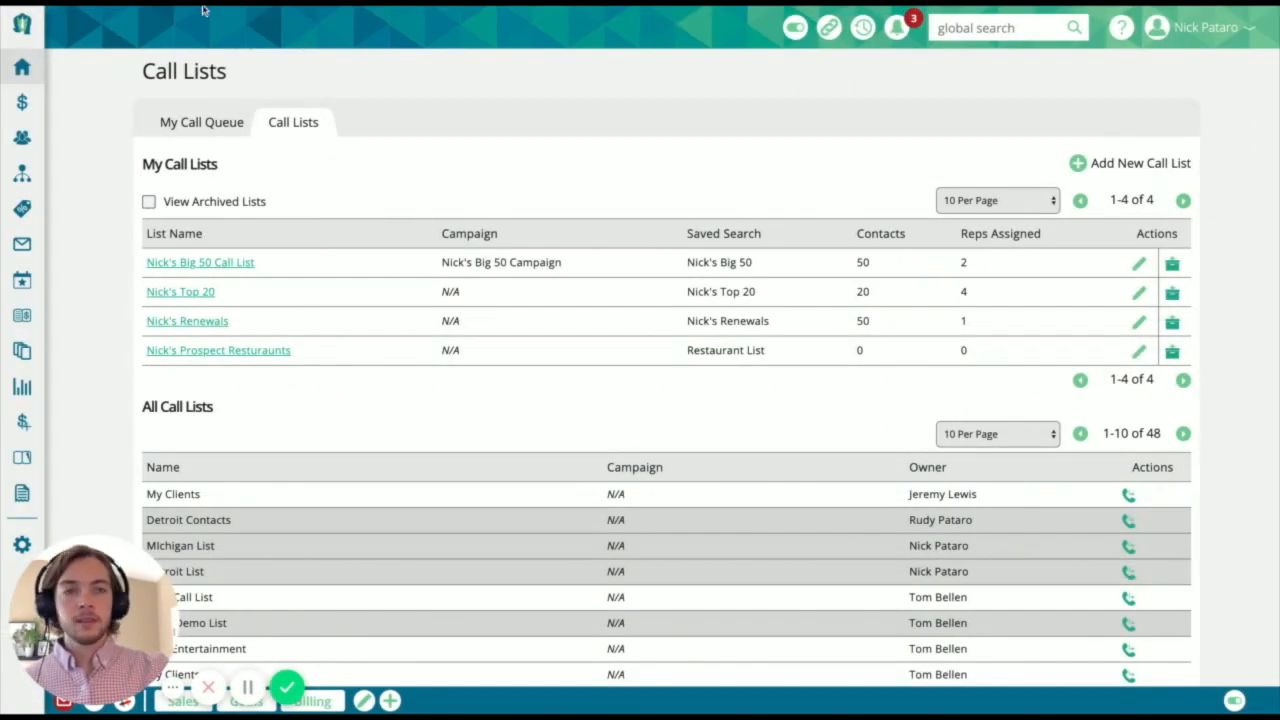
- Reload the call lists page and check the saved search and contact count of the prospect restaurants list
key("super+r")
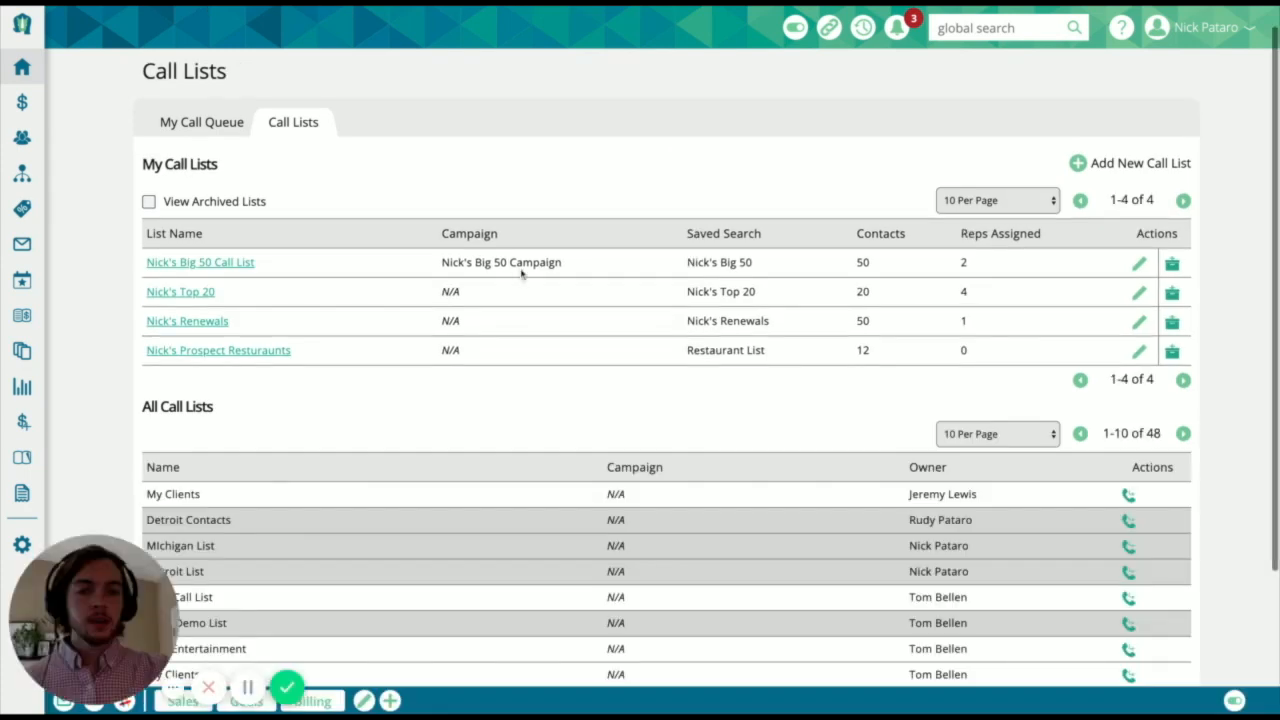
left_click_drag(687, 355, 871, 355)
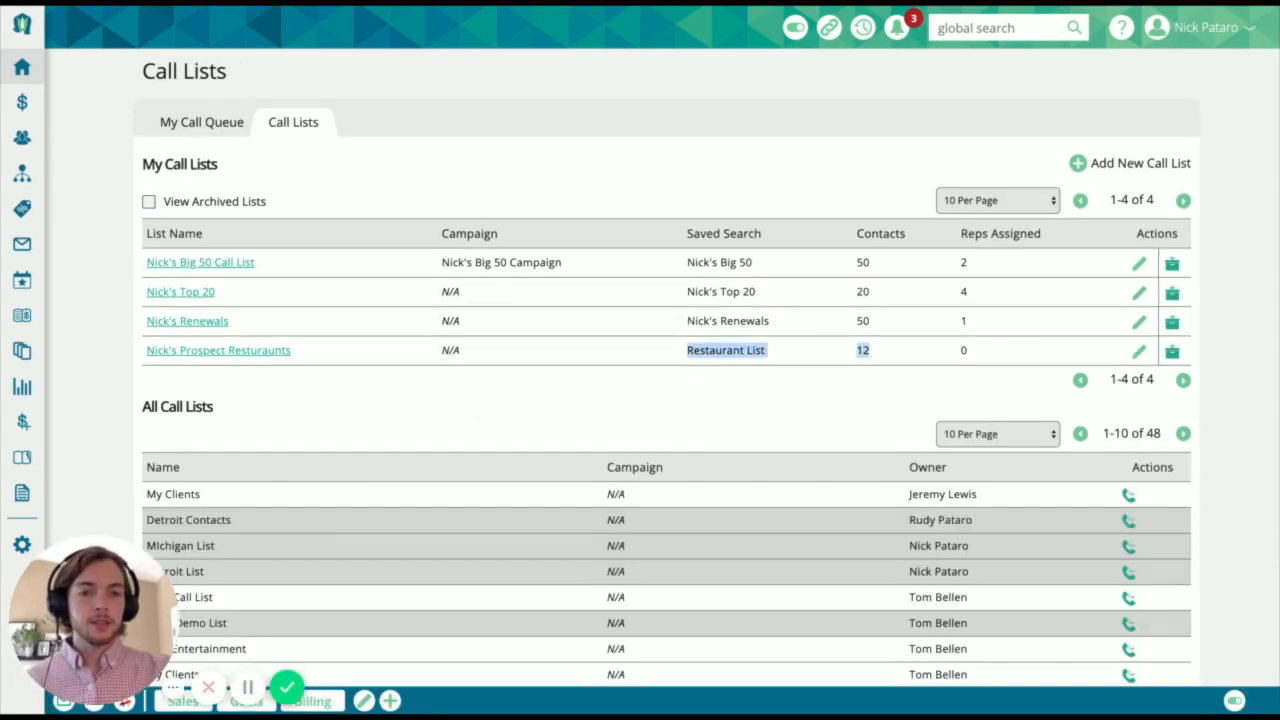
left_click(868, 378)
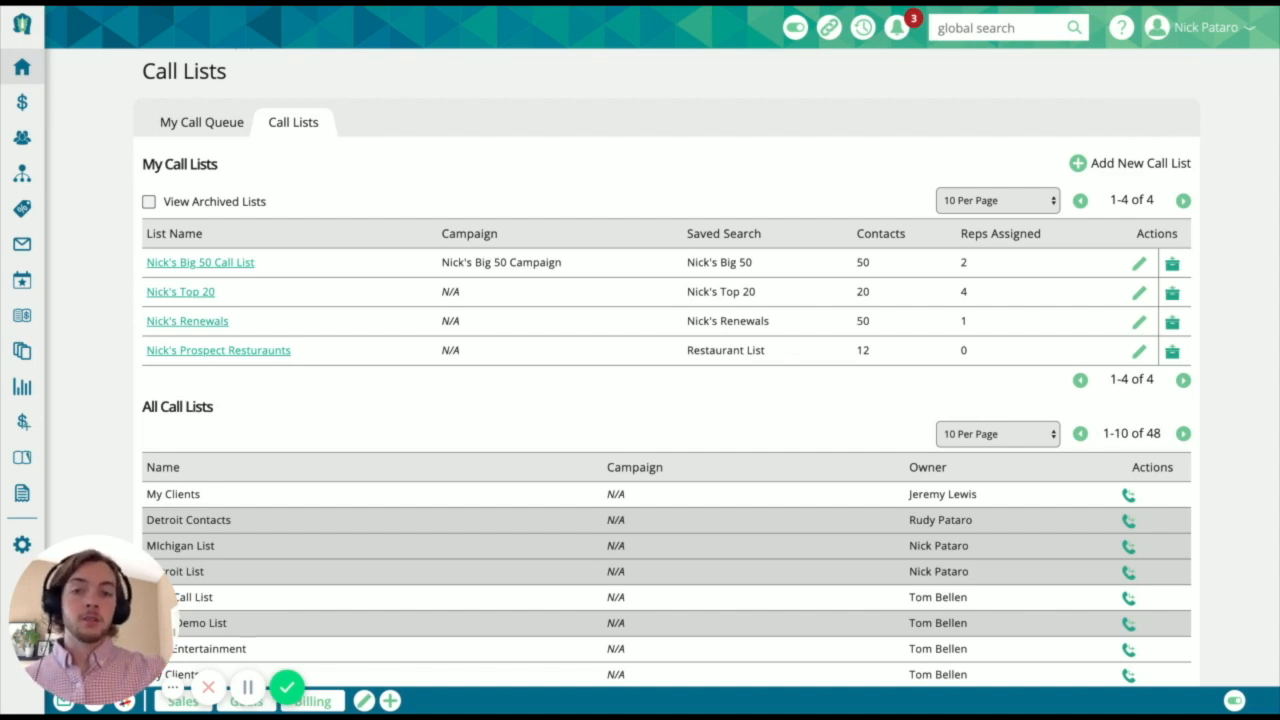
triple_click(687, 351)
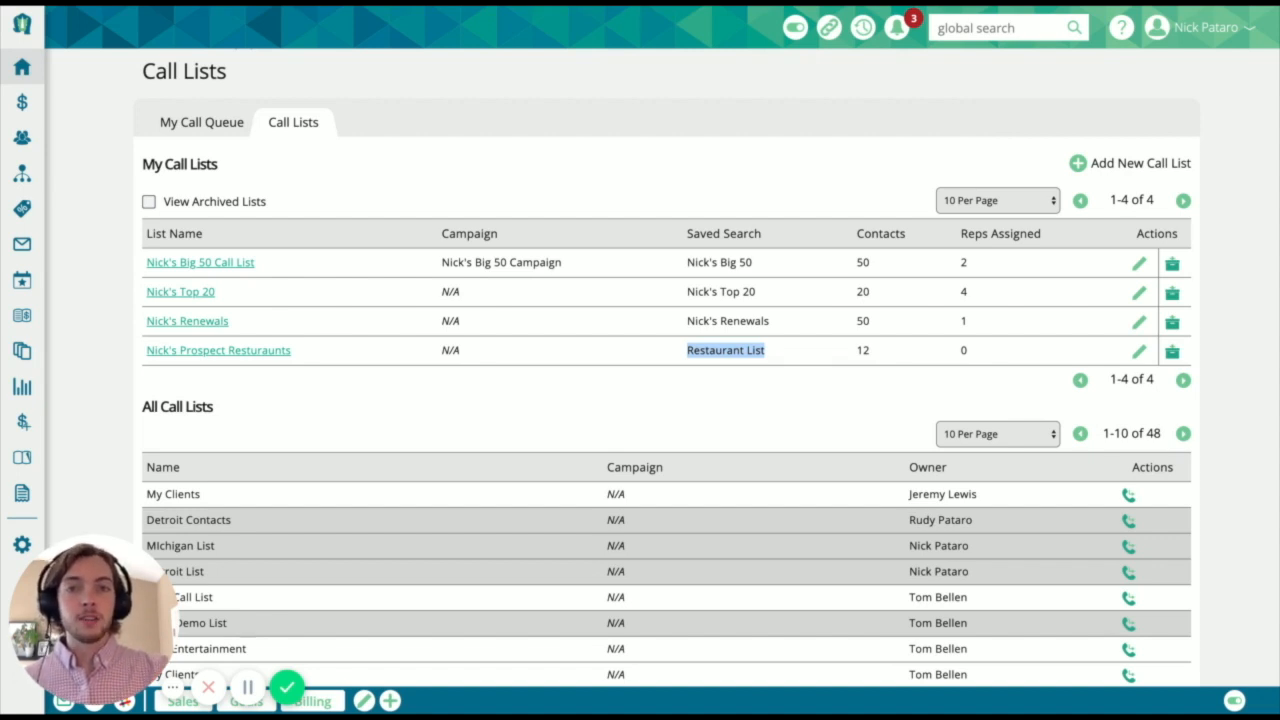
- Display the prospect restaurants call list under My Prospect List in the personal call queue and review its contacts
left_click(190, 122)
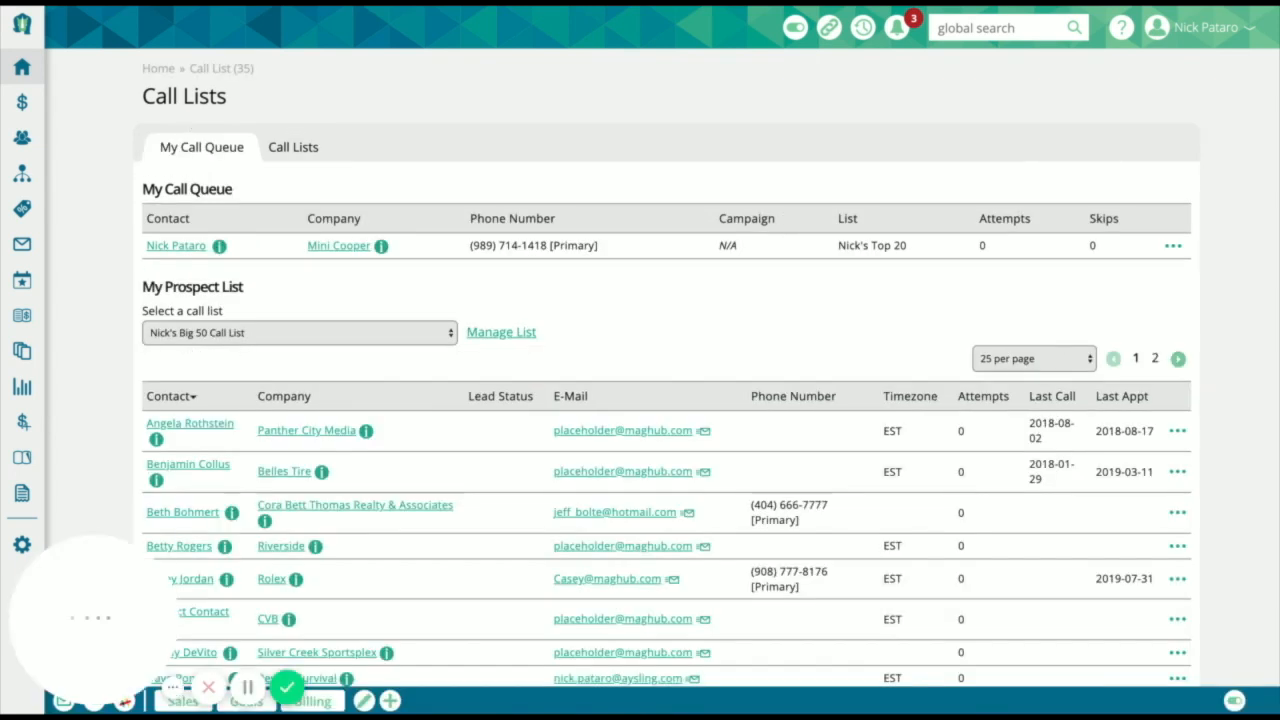
left_click(229, 340)
left_click(251, 373)
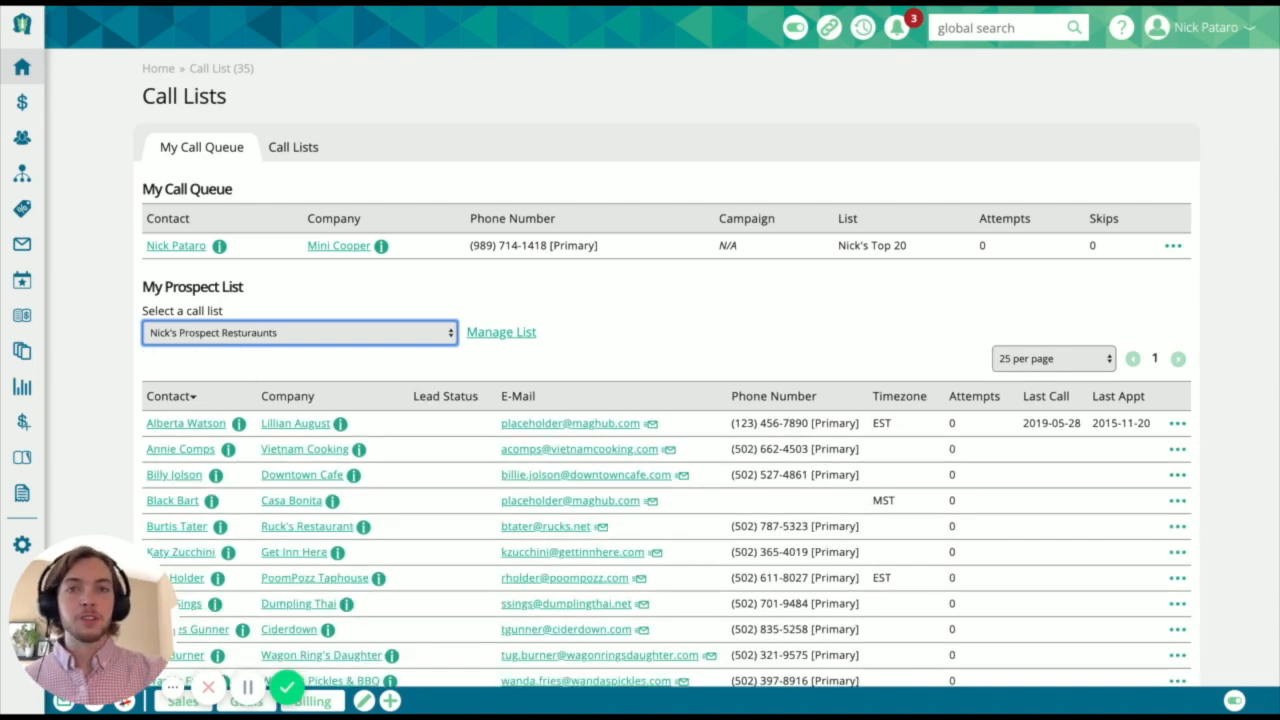
scroll(381, 177, "down", 3)
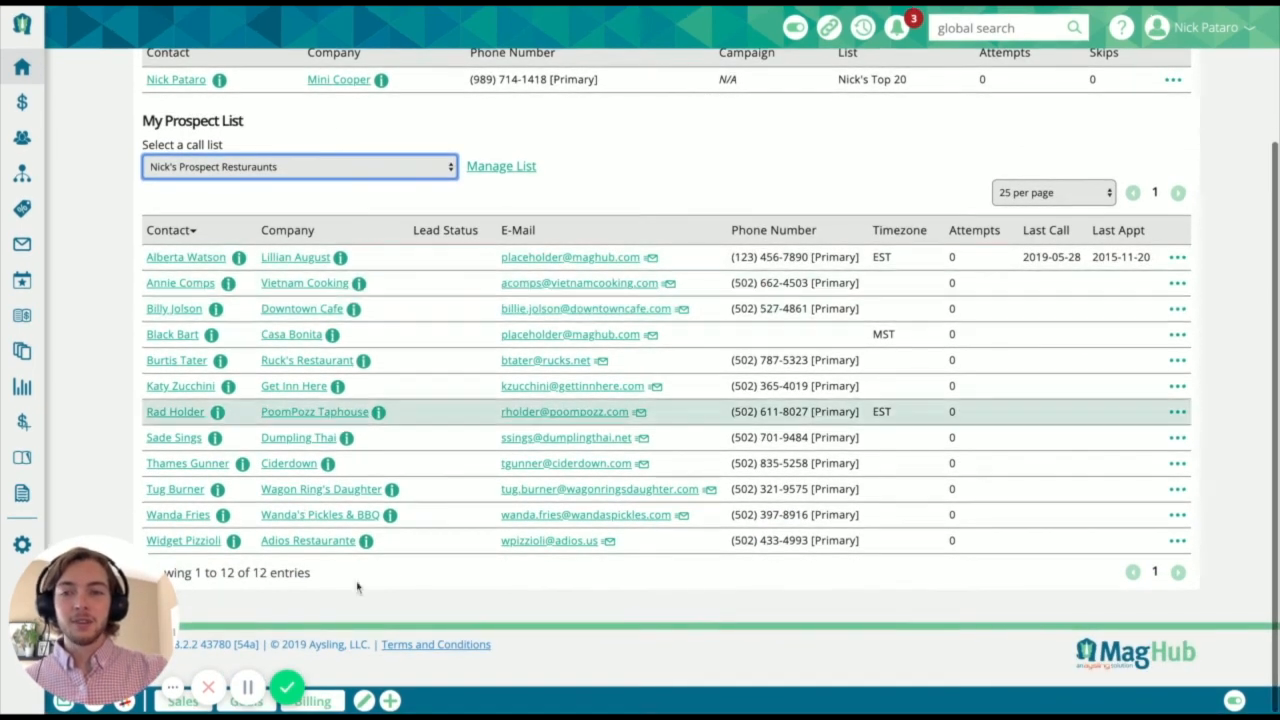